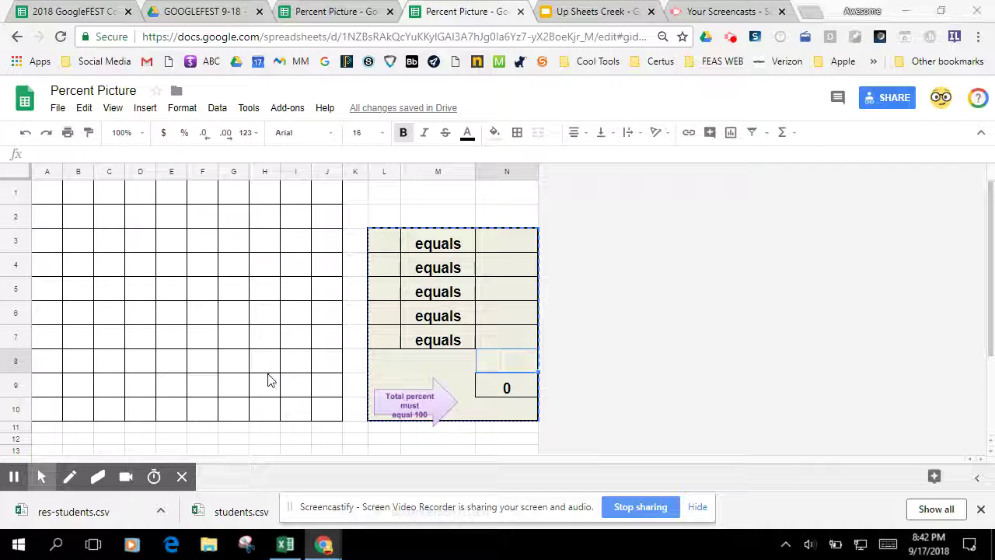
Step: Narrow columns A–J to equal small widths, then select the 10×10 block A1:J10
{"action": "left_click", "coordinate": [319, 16]}
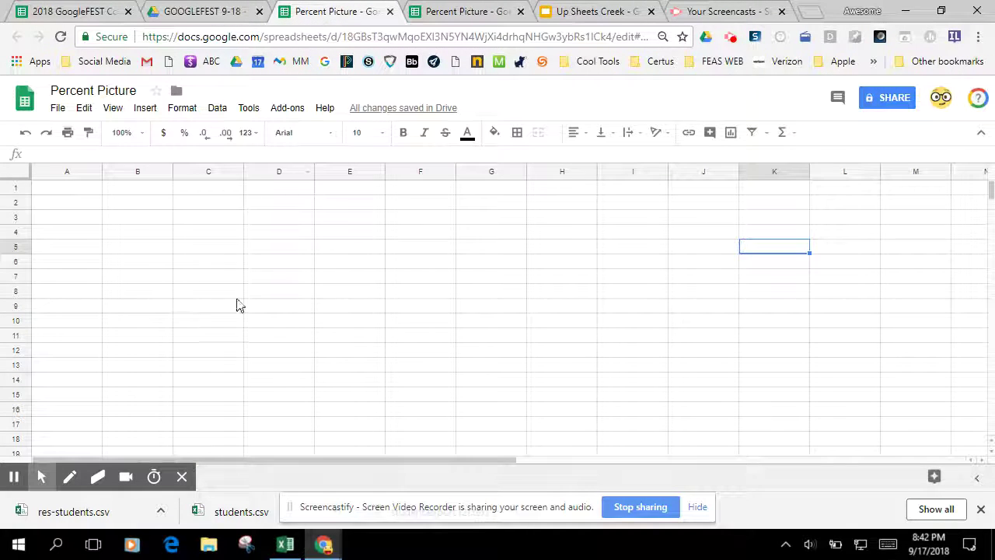
{"action": "left_click", "coordinate": [58, 175]}
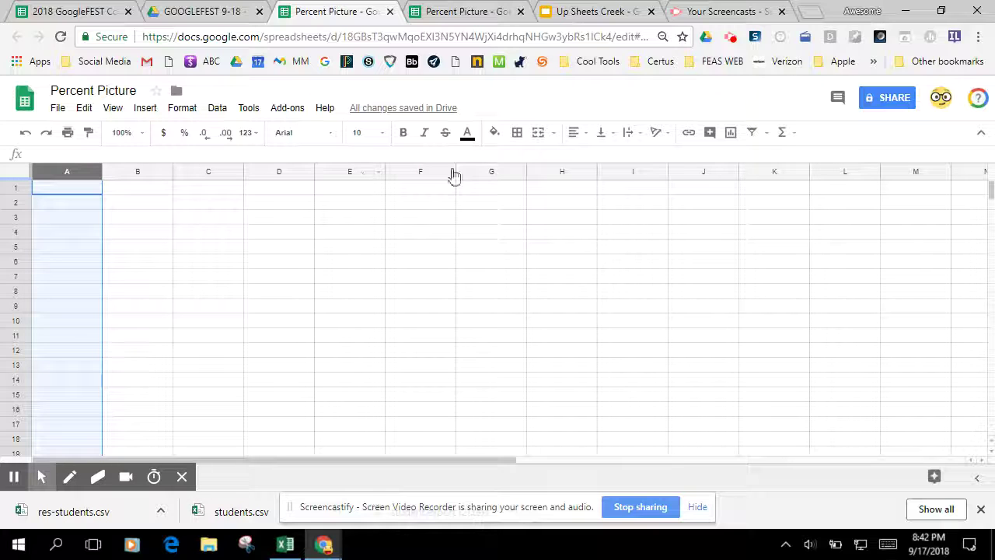
{"action": "left_click", "coordinate": [690, 174], "text": "shift"}
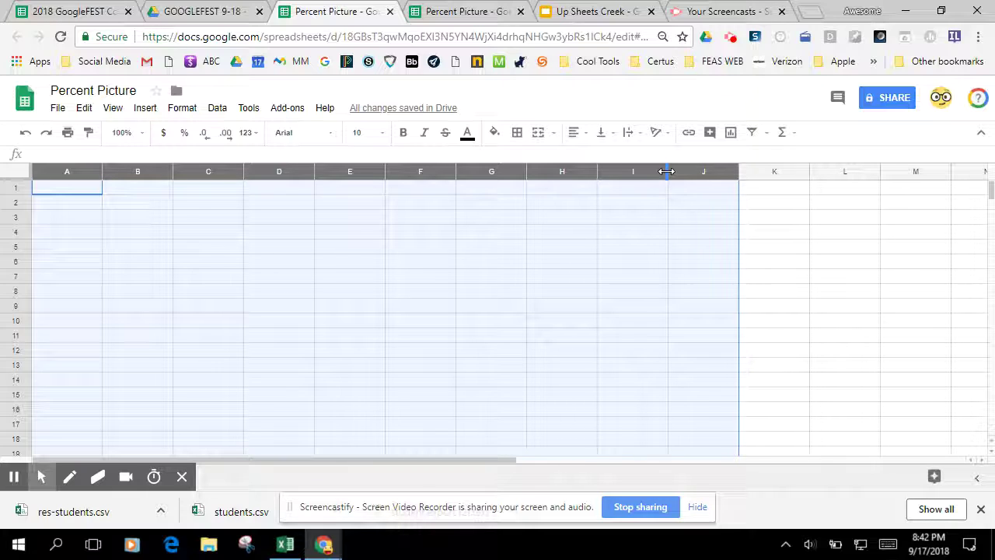
{"action": "left_click_drag", "start_coordinate": [668, 171], "coordinate": [620, 173]}
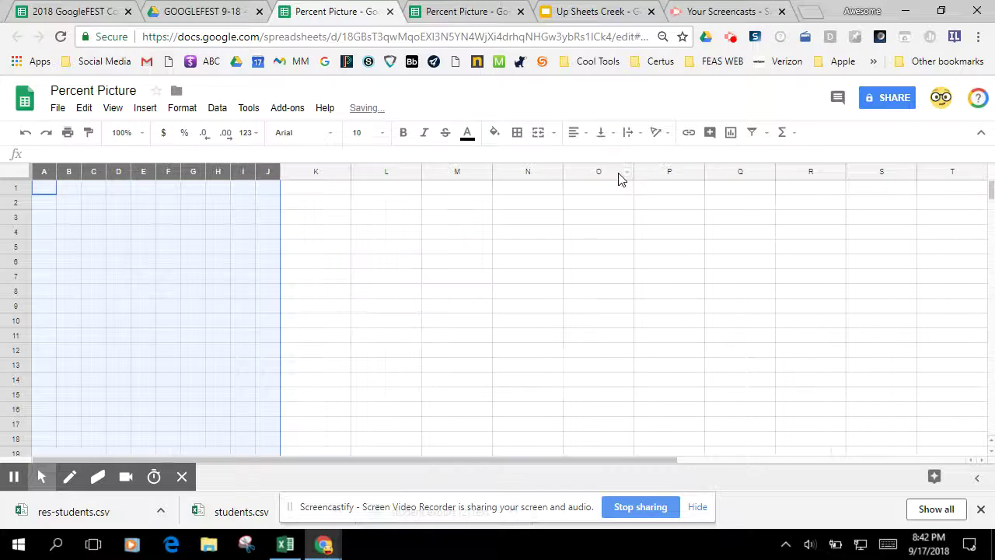
{"action": "left_click", "coordinate": [380, 321]}
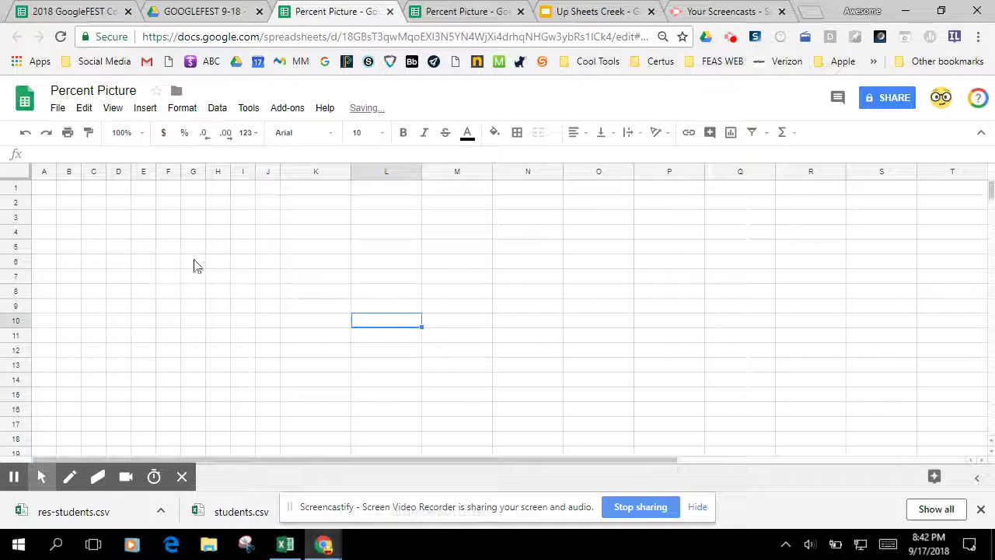
{"action": "left_click_drag", "start_coordinate": [38, 192], "coordinate": [272, 325]}
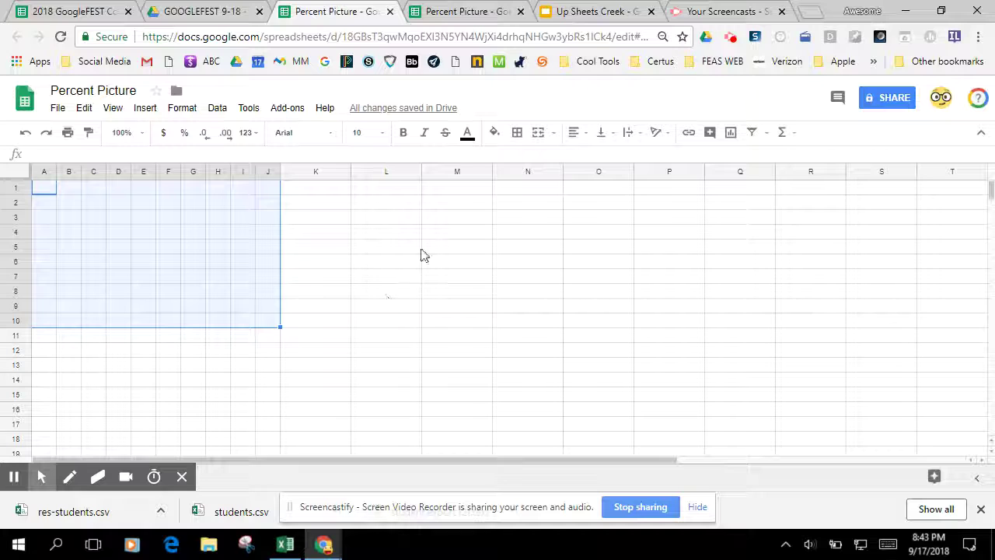
Step: Apply All borders to A1:J10 so every grid cell is outlined
{"action": "left_click", "coordinate": [517, 133]}
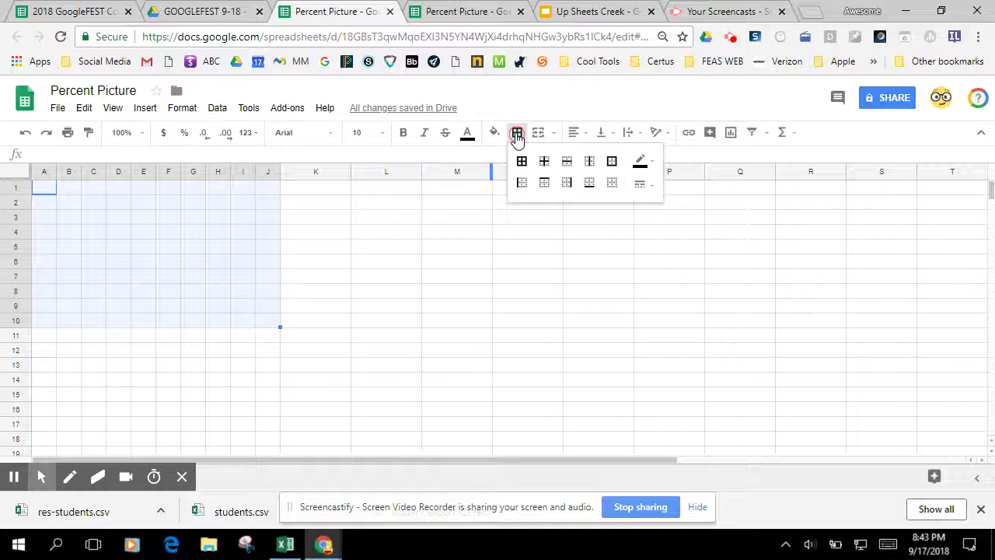
{"action": "left_click", "coordinate": [522, 161]}
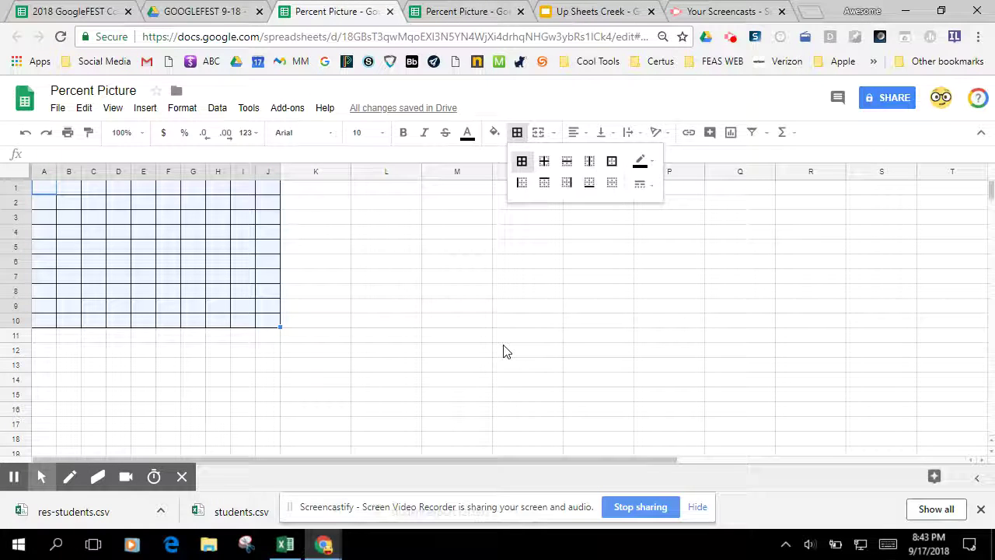
{"action": "left_click", "coordinate": [437, 298]}
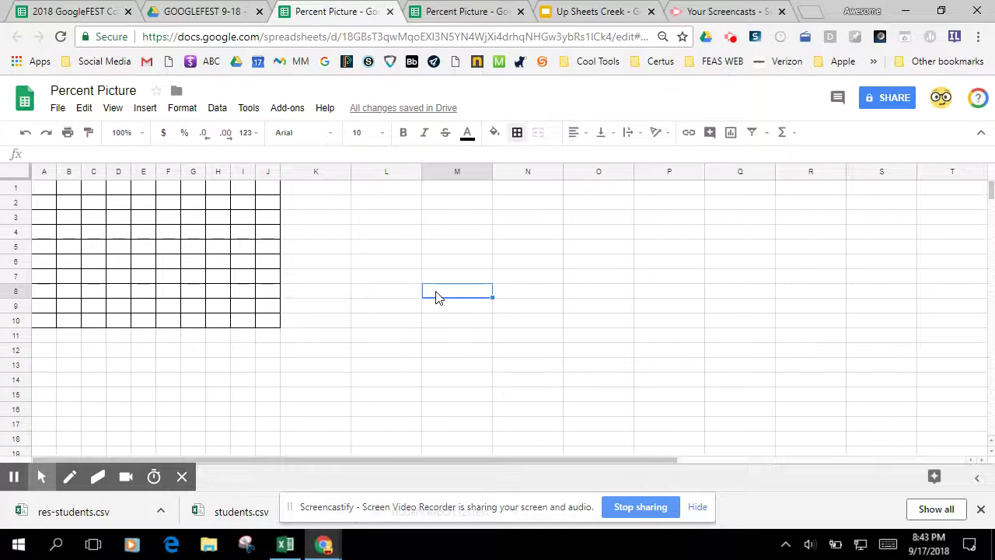
Step: Enter 'equals' in M8 and fill it down through M12
{"action": "type", "text": "eu"}
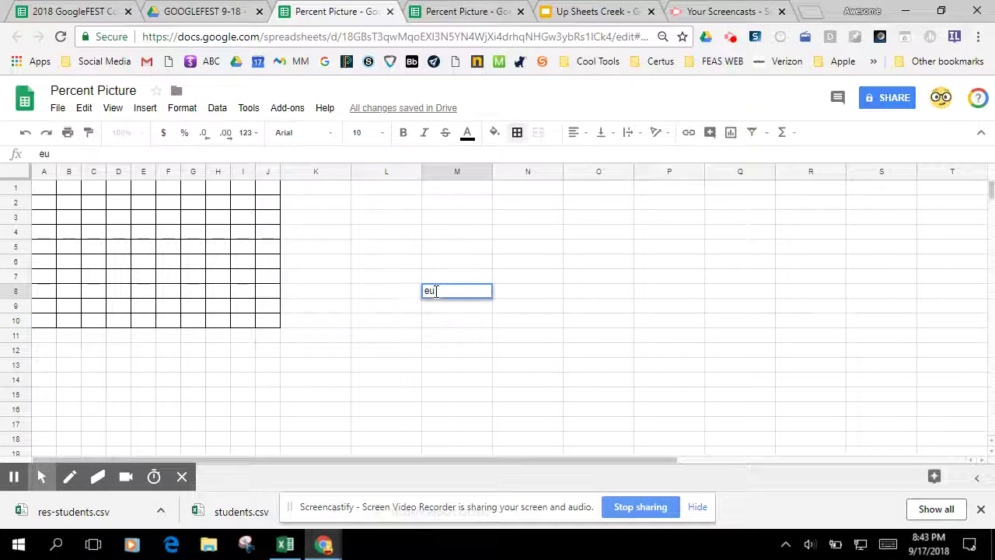
{"action": "type", "text": "uals"}
{"action": "key", "text": "Return"}
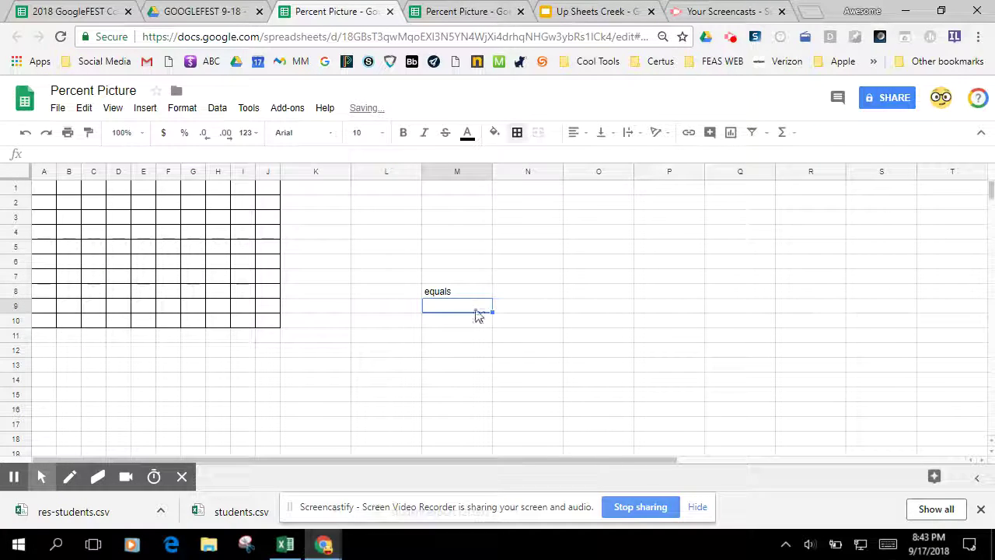
{"action": "left_click", "coordinate": [469, 299]}
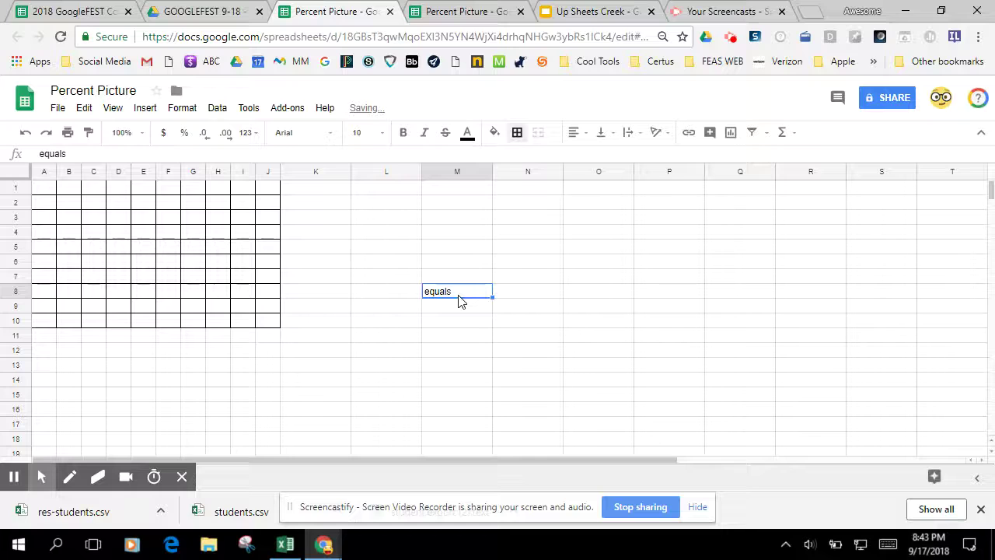
{"action": "left_click", "coordinate": [475, 297]}
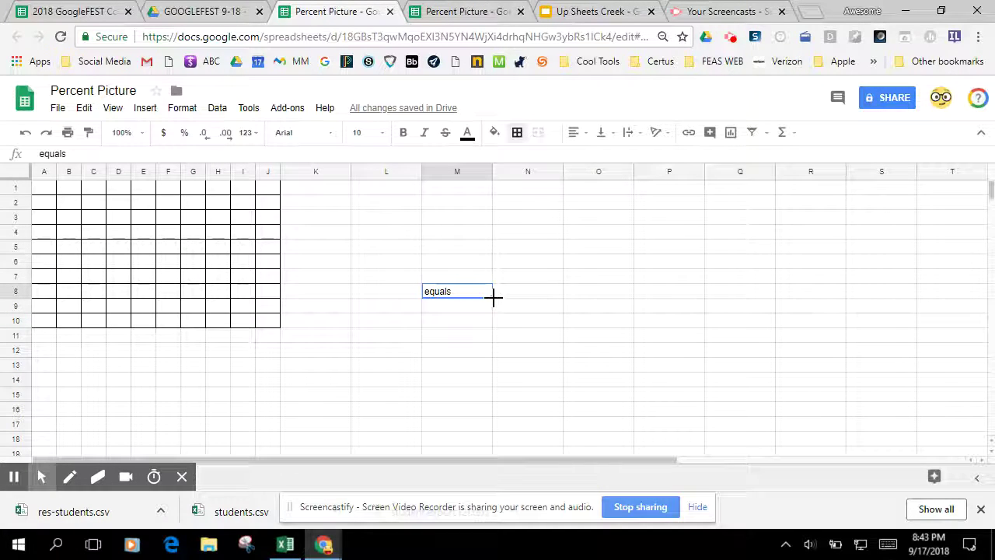
{"action": "left_click_drag", "start_coordinate": [492, 296], "coordinate": [495, 348]}
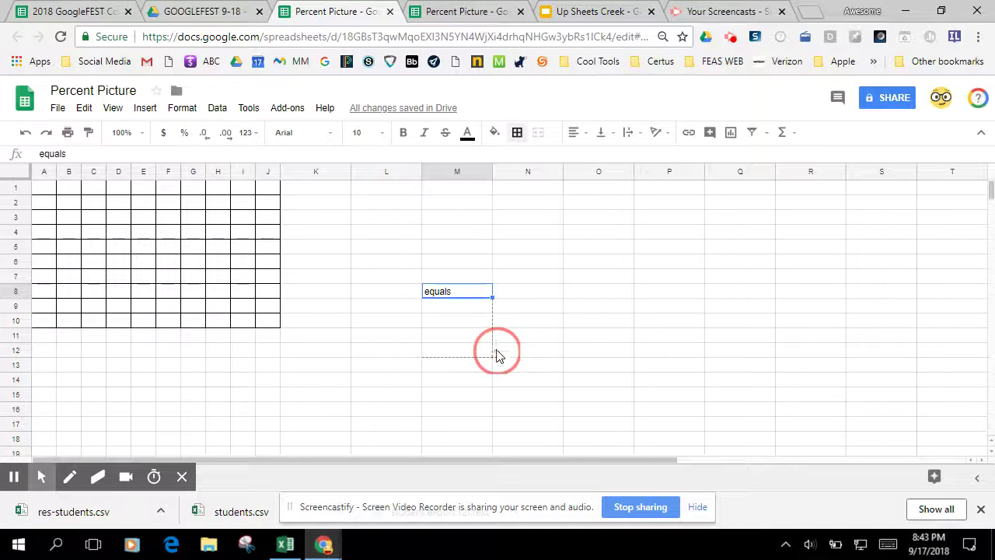
{"action": "left_click", "coordinate": [411, 293]}
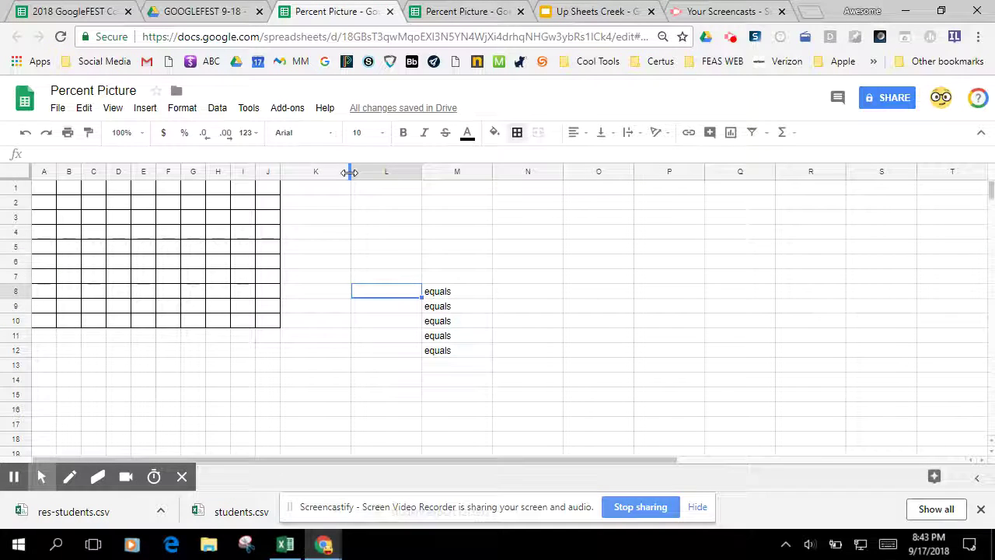
Step: Widen column K and narrow columns L and N around the equals list
{"action": "left_click_drag", "start_coordinate": [351, 171], "coordinate": [386, 171]}
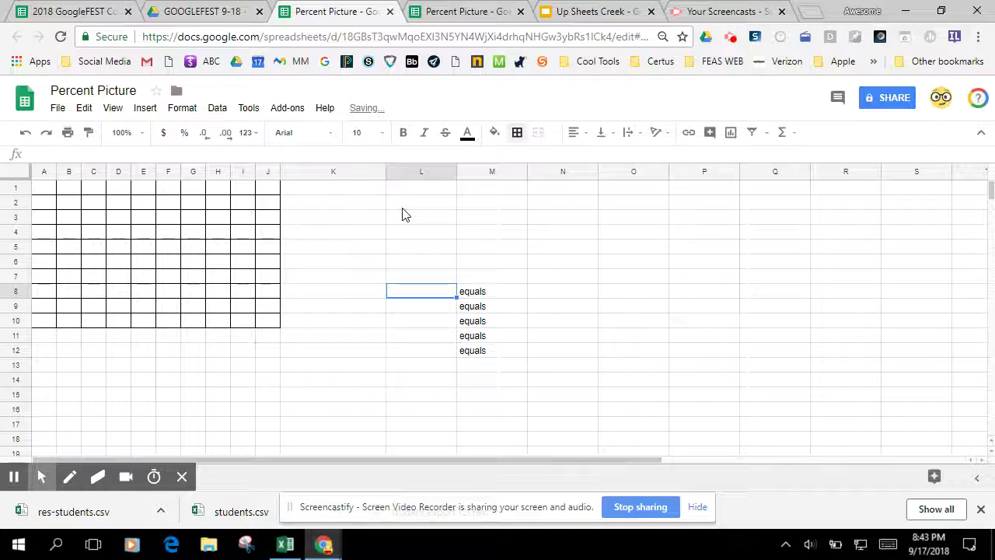
{"action": "left_click_drag", "start_coordinate": [457, 172], "coordinate": [418, 171]}
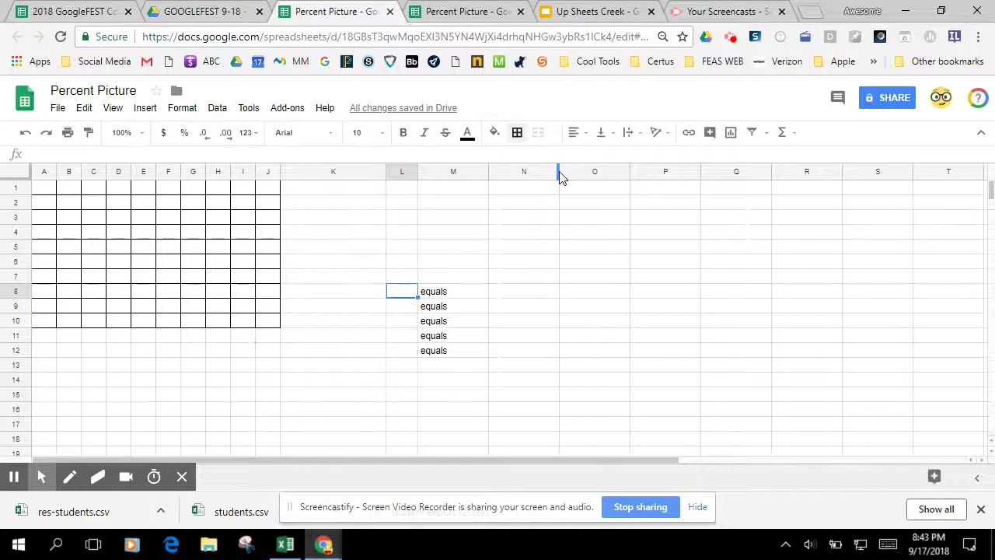
{"action": "left_click_drag", "start_coordinate": [559, 176], "coordinate": [532, 176]}
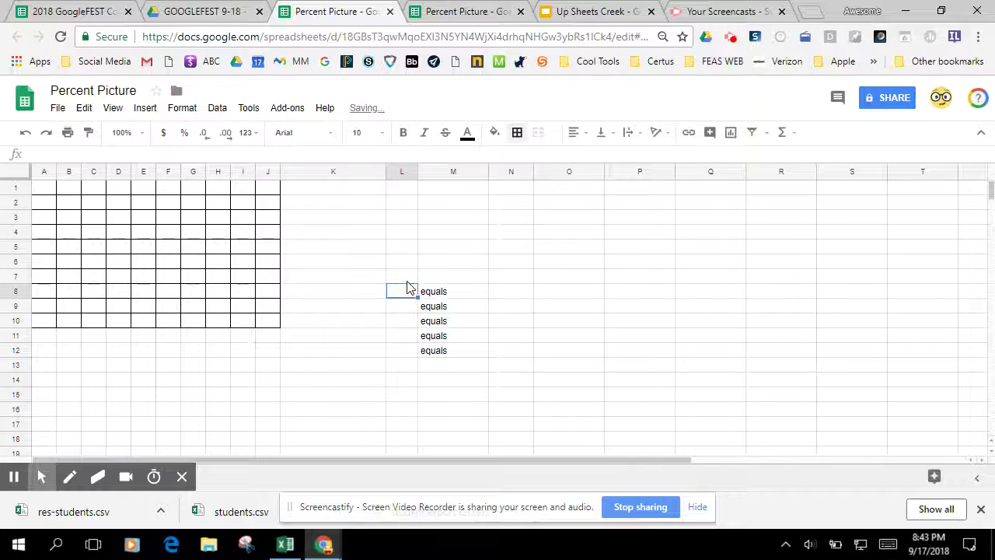
{"action": "left_click_drag", "start_coordinate": [407, 276], "coordinate": [520, 399]}
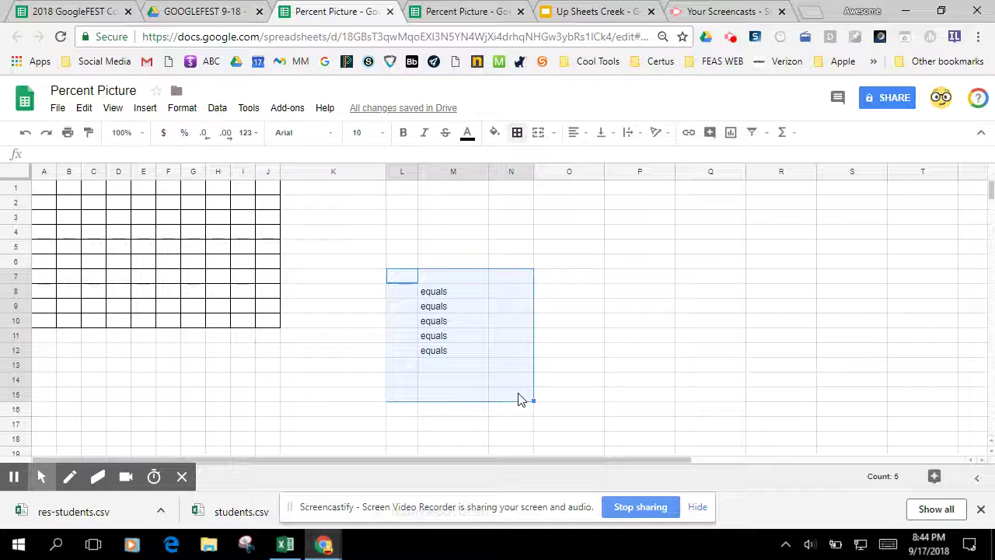
Step: Shade the tally area L7:N15 light yellow and narrow column M
{"action": "left_click", "coordinate": [495, 132]}
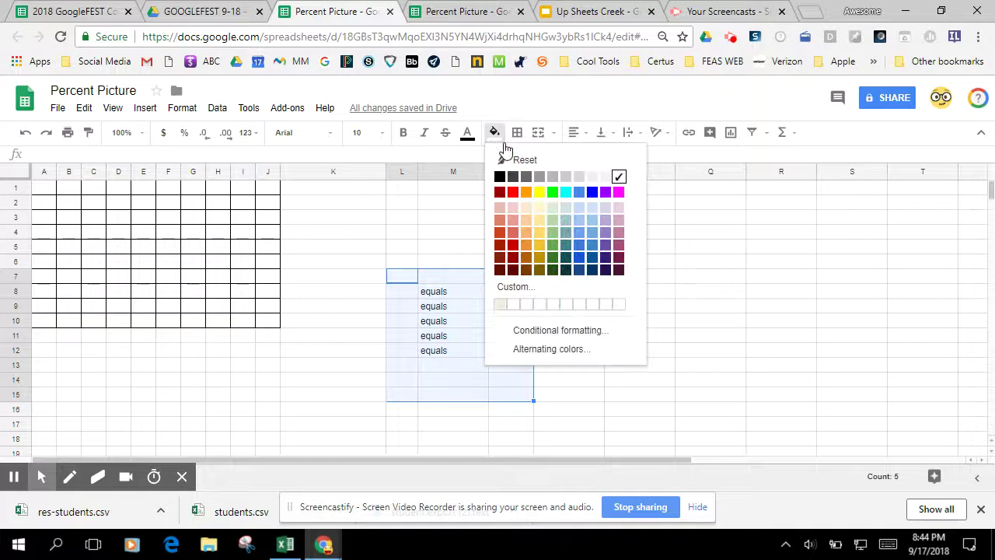
{"action": "left_click", "coordinate": [540, 221]}
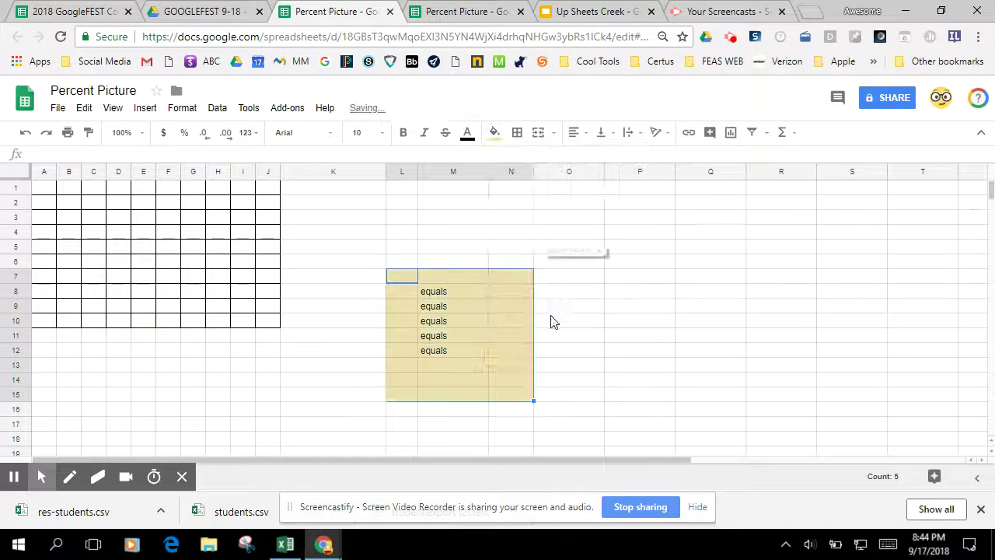
{"action": "left_click", "coordinate": [549, 328]}
{"action": "left_click_drag", "start_coordinate": [489, 179], "coordinate": [470, 190]}
Step: Centre-align the equals labels in M8:M12
{"action": "left_click_drag", "start_coordinate": [456, 289], "coordinate": [453, 355]}
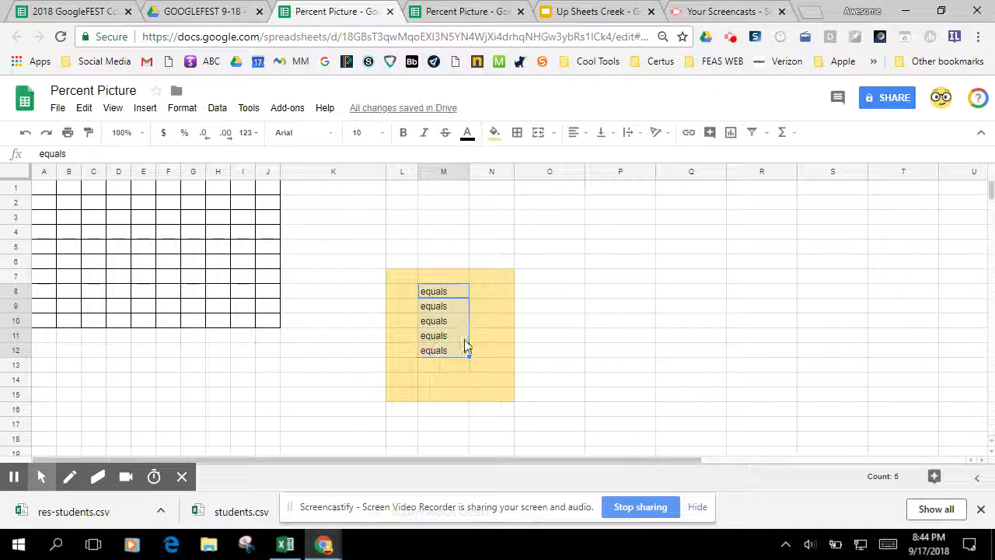
{"action": "left_click", "coordinate": [573, 132]}
{"action": "left_click", "coordinate": [596, 156]}
{"action": "left_click", "coordinate": [573, 347]}
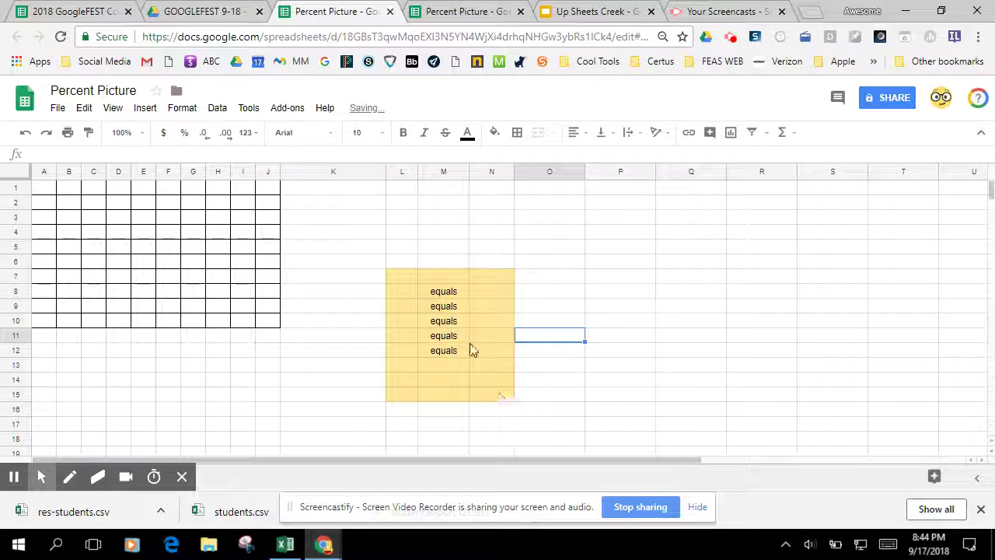
Step: Apply All borders to every cell of the tally table L7:N15
{"action": "left_click", "coordinate": [406, 278]}
{"action": "left_click_drag", "start_coordinate": [496, 330], "coordinate": [496, 393]}
{"action": "left_click", "coordinate": [517, 134]}
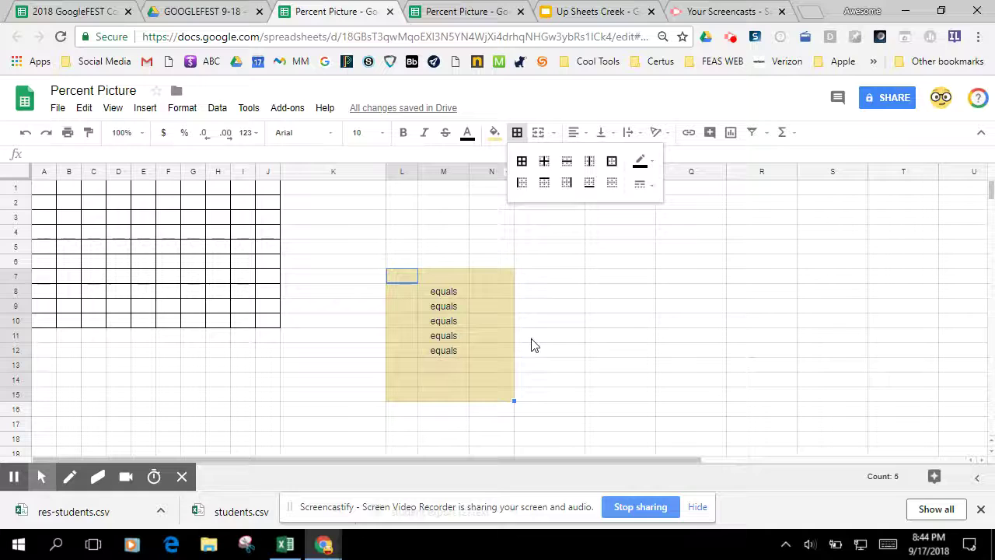
{"action": "left_click", "coordinate": [520, 161]}
{"action": "left_click", "coordinate": [552, 385]}
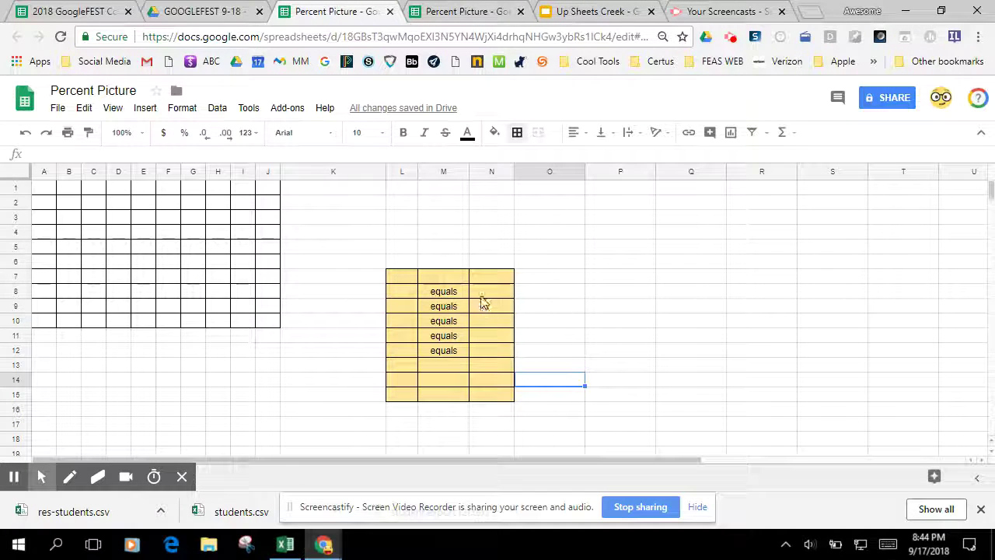
Step: Insert =SUM(N8:N12) in N13 to total the tally counts
{"action": "left_click_drag", "start_coordinate": [483, 298], "coordinate": [497, 353]}
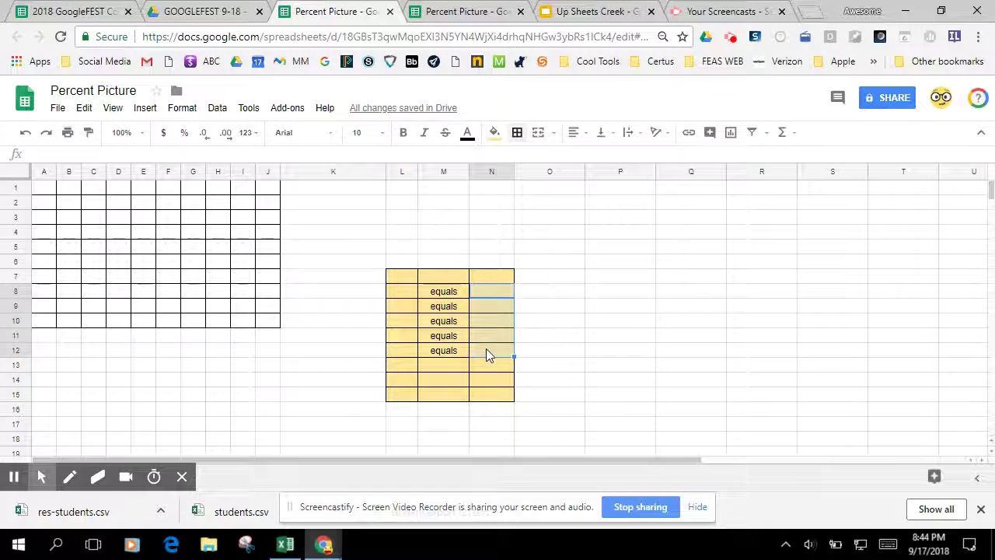
{"action": "left_click", "coordinate": [786, 136]}
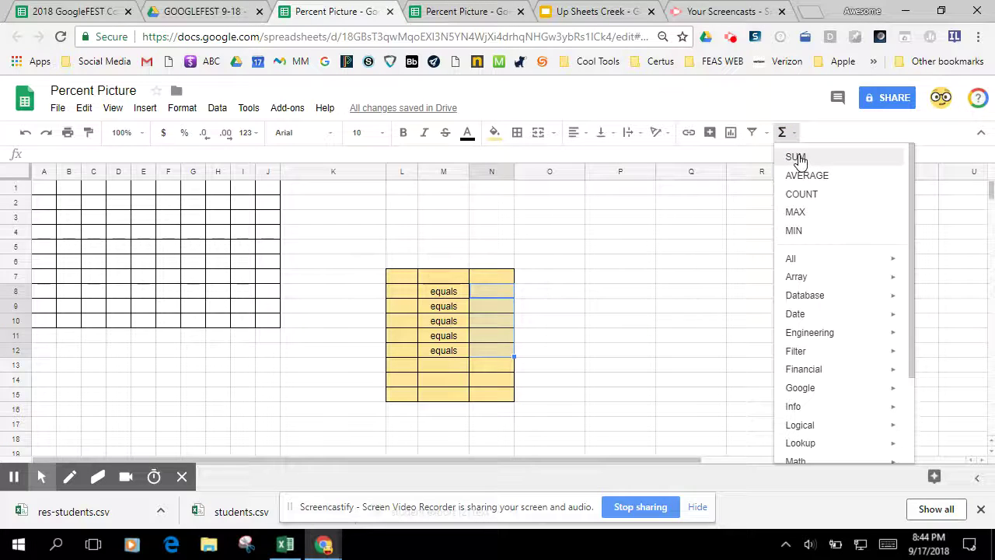
{"action": "left_click", "coordinate": [796, 157]}
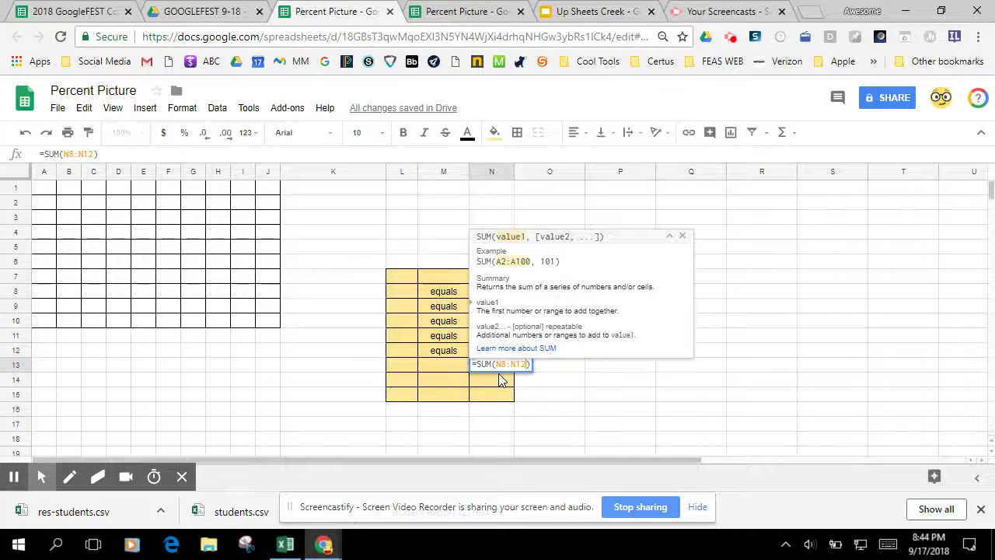
{"action": "key", "text": "Return"}
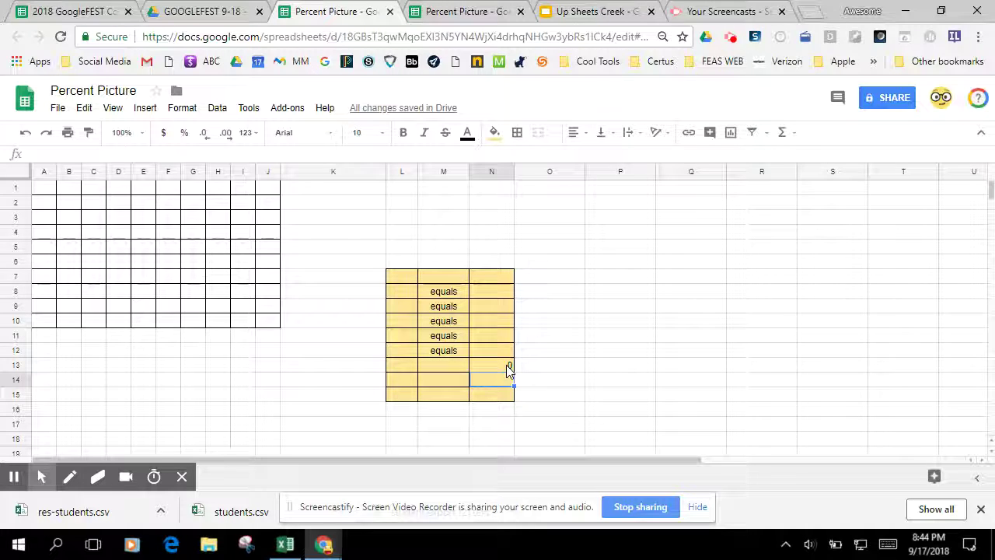
{"action": "left_click", "coordinate": [484, 295]}
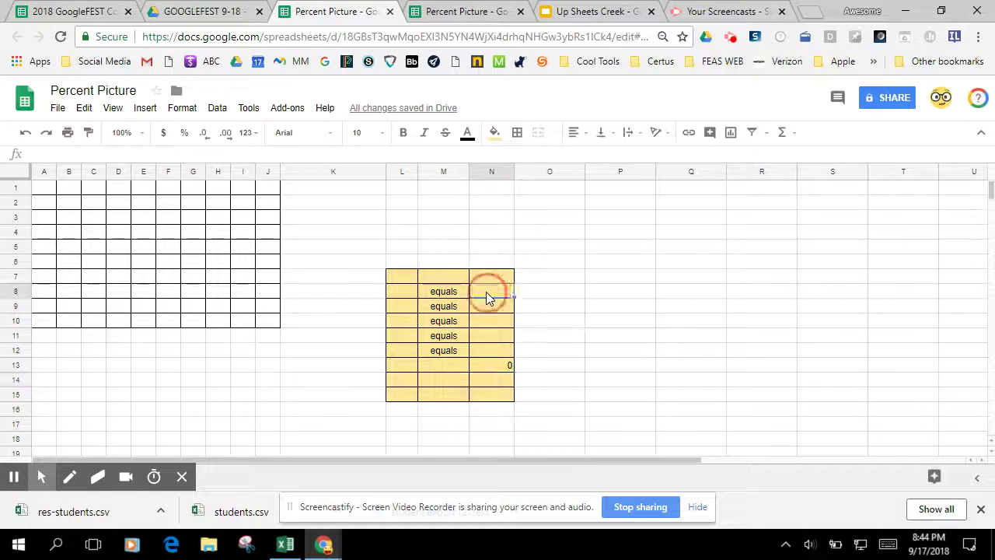
{"action": "type", "text": "2"}
{"action": "key", "text": "Return"}
{"action": "type", "text": "33"}
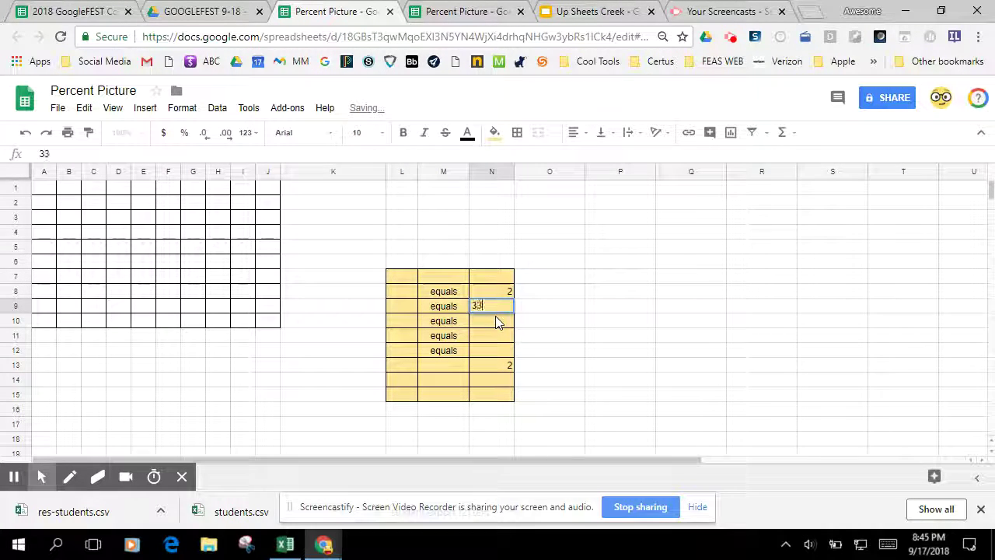
{"action": "key", "text": "Return"}
{"action": "type", "text": "56"}
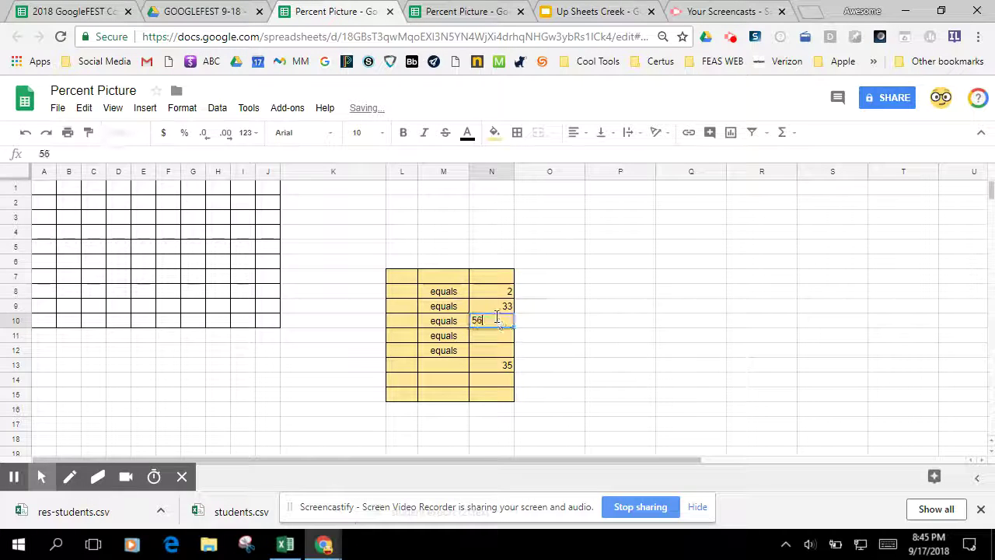
{"action": "key", "text": "Return"}
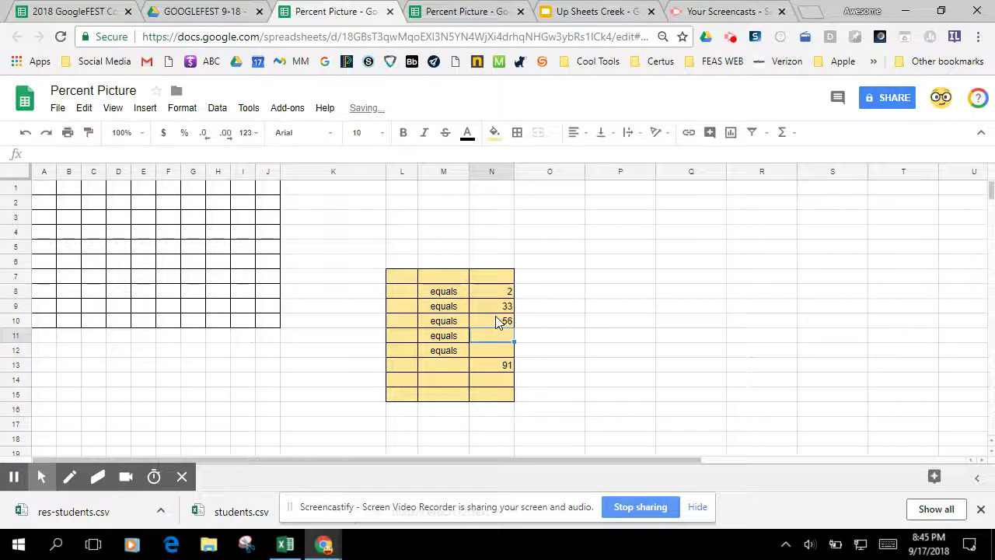
{"action": "type", "text": "8"}
{"action": "key", "text": "Return"}
{"action": "type", "text": "1"}
{"action": "key", "text": "Return"}
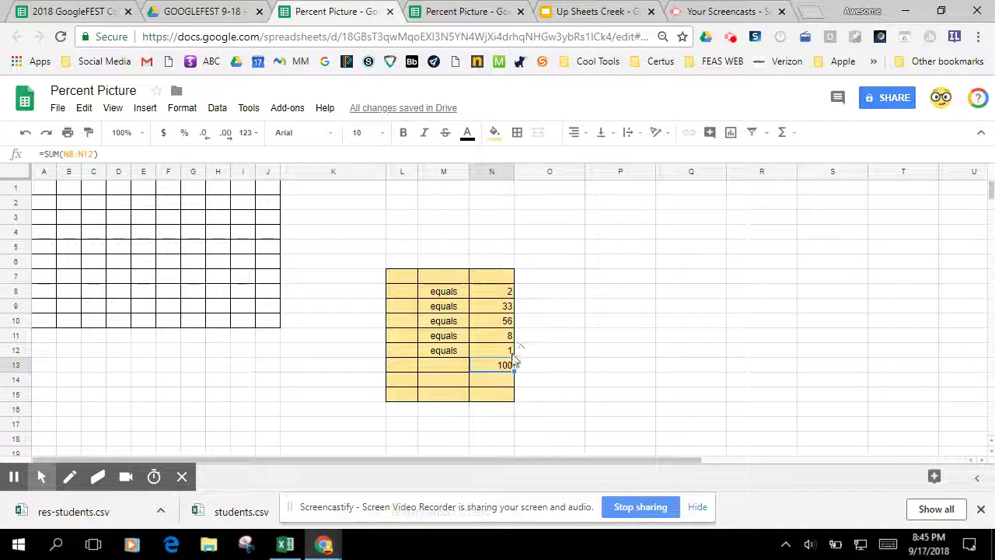
{"action": "left_click", "coordinate": [493, 297]}
{"action": "key", "text": "Delete"}
{"action": "left_click", "coordinate": [501, 306]}
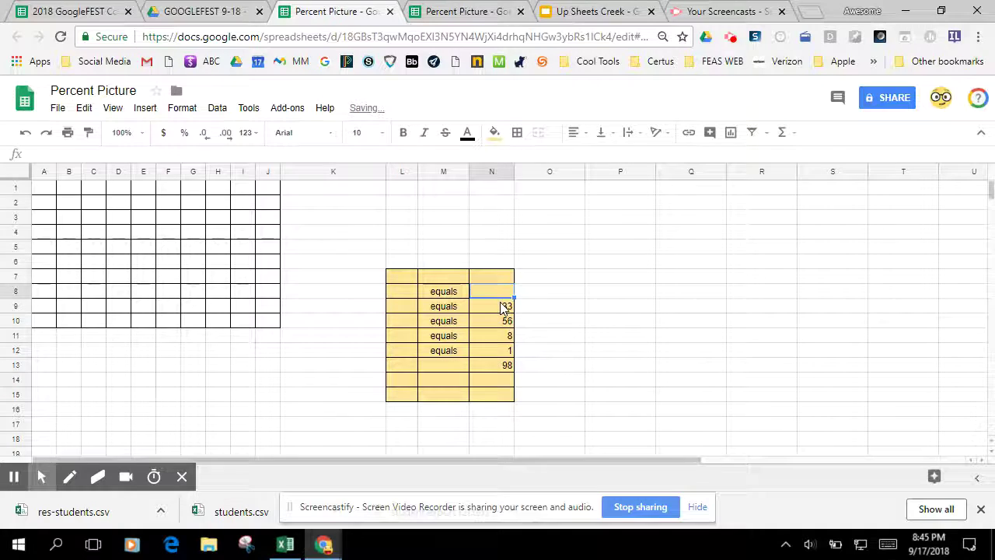
{"action": "key", "text": "Delete"}
{"action": "left_click", "coordinate": [507, 322]}
{"action": "key", "text": "Delete"}
{"action": "left_click", "coordinate": [510, 339]}
{"action": "key", "text": "Delete"}
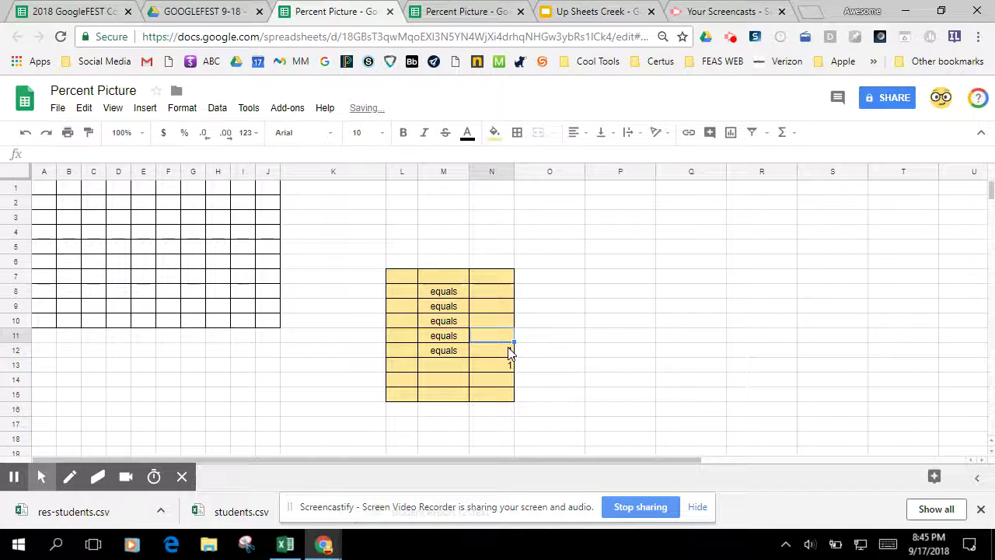
{"action": "left_click", "coordinate": [508, 350]}
{"action": "key", "text": "Delete"}
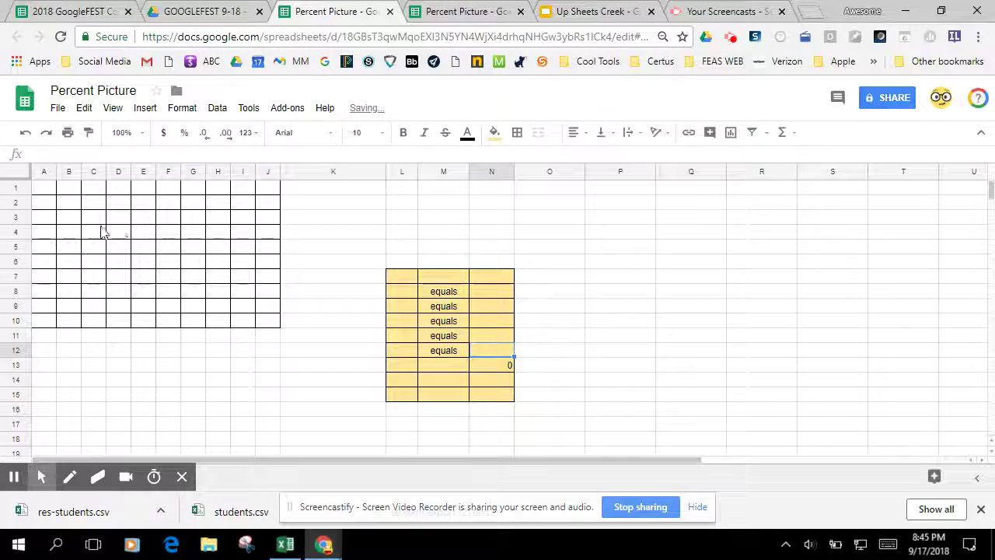
Step: Fill A3:F10 red, B2:J2 orange and G3:J8 green
{"action": "left_click_drag", "start_coordinate": [57, 218], "coordinate": [175, 321]}
{"action": "left_click", "coordinate": [495, 132]}
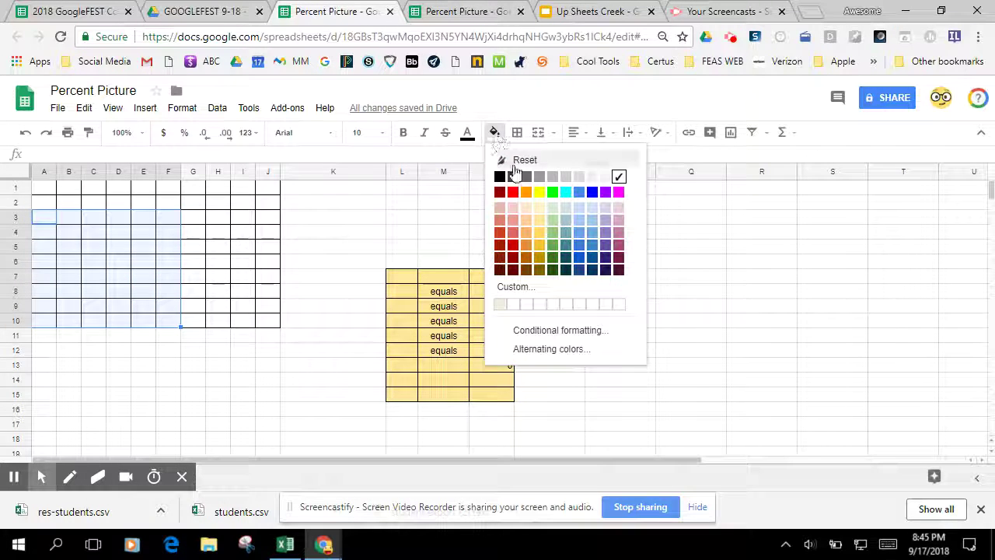
{"action": "left_click", "coordinate": [512, 192]}
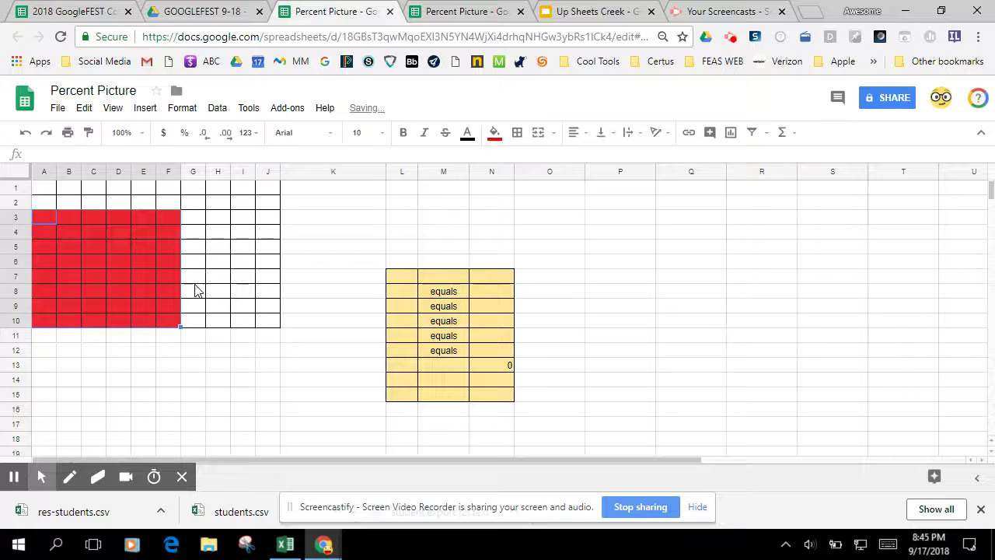
{"action": "left_click", "coordinate": [194, 278]}
{"action": "left_click_drag", "start_coordinate": [70, 201], "coordinate": [269, 211]}
{"action": "left_click", "coordinate": [495, 133]}
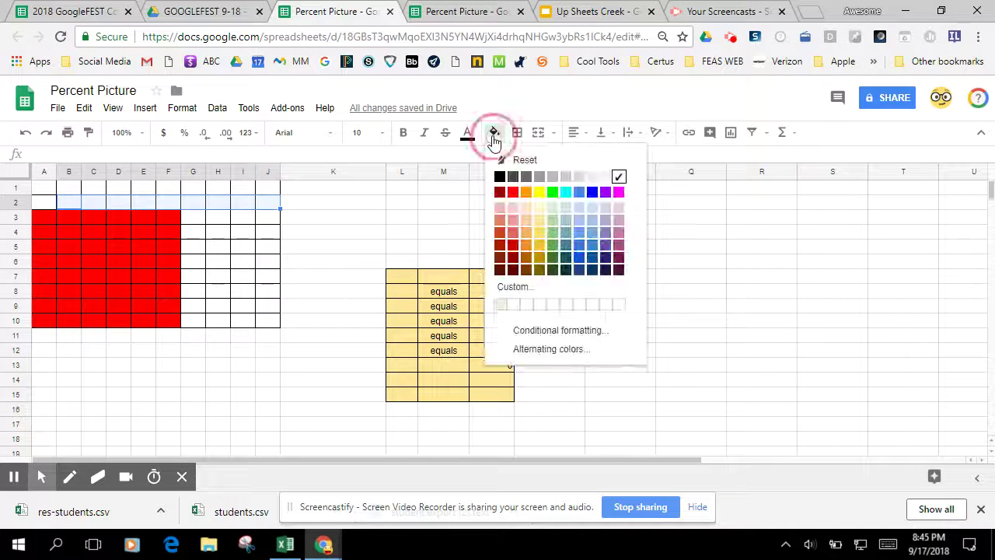
{"action": "left_click", "coordinate": [527, 192]}
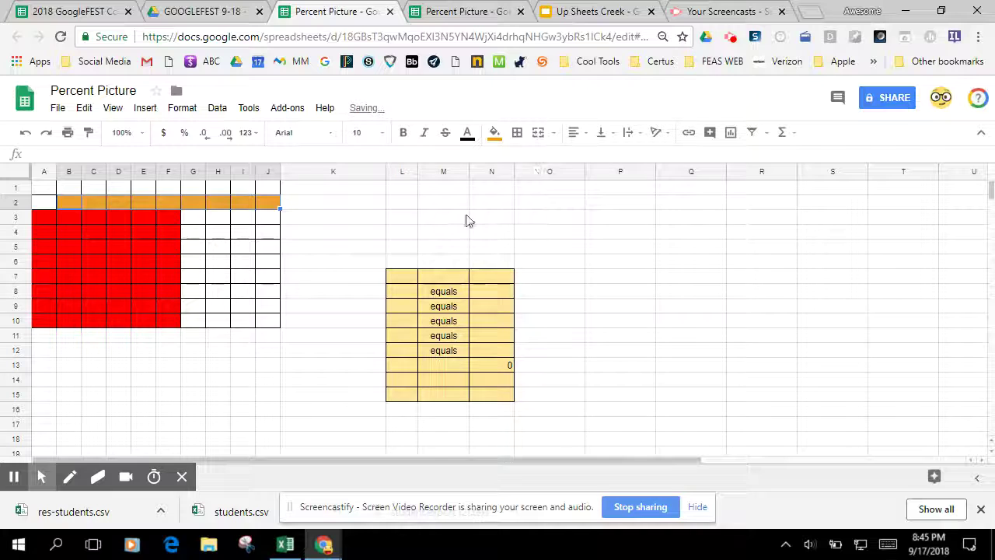
{"action": "left_click_drag", "start_coordinate": [195, 218], "coordinate": [271, 285]}
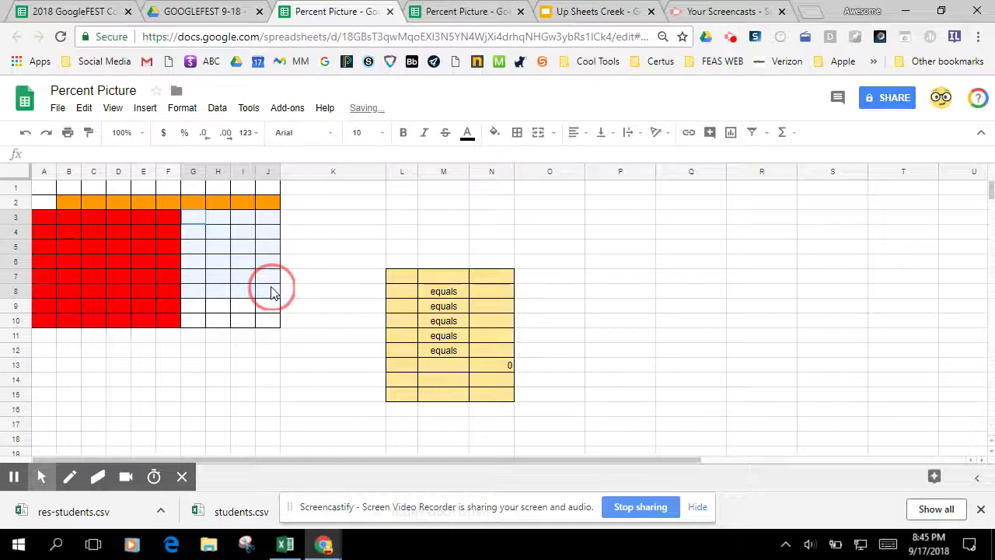
{"action": "left_click", "coordinate": [494, 132]}
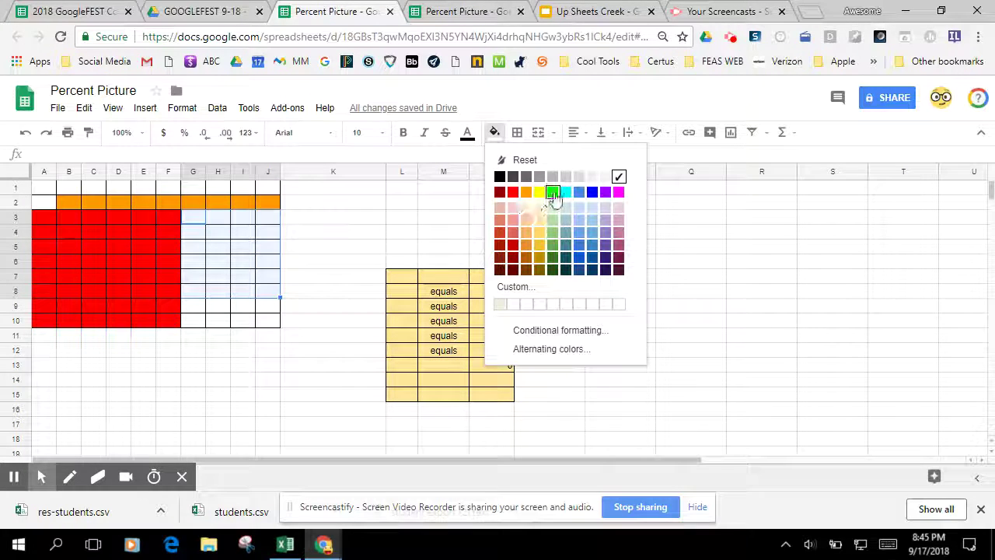
{"action": "left_click", "coordinate": [552, 192]}
Step: Fill G9:J10 blue, the top row A1:J1 purple and cell A2 red
{"action": "left_click_drag", "start_coordinate": [196, 312], "coordinate": [276, 325]}
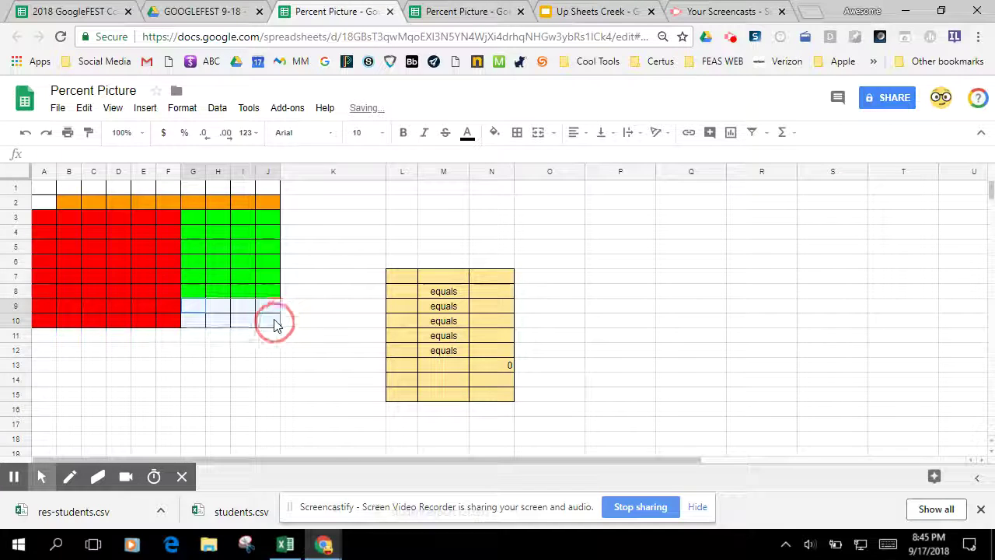
{"action": "left_click", "coordinate": [494, 133]}
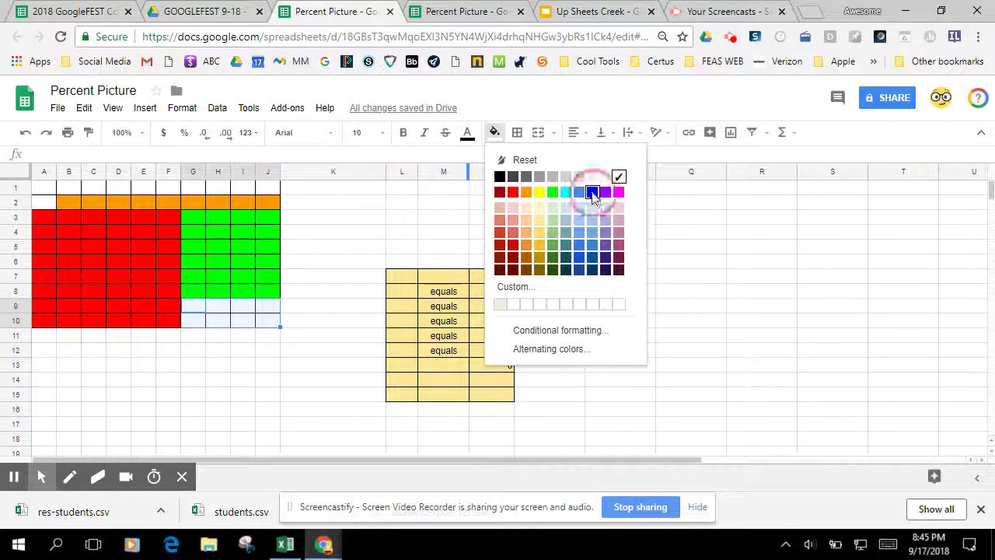
{"action": "left_click", "coordinate": [592, 192]}
{"action": "left_click_drag", "start_coordinate": [53, 189], "coordinate": [272, 190]}
{"action": "left_click", "coordinate": [494, 132]}
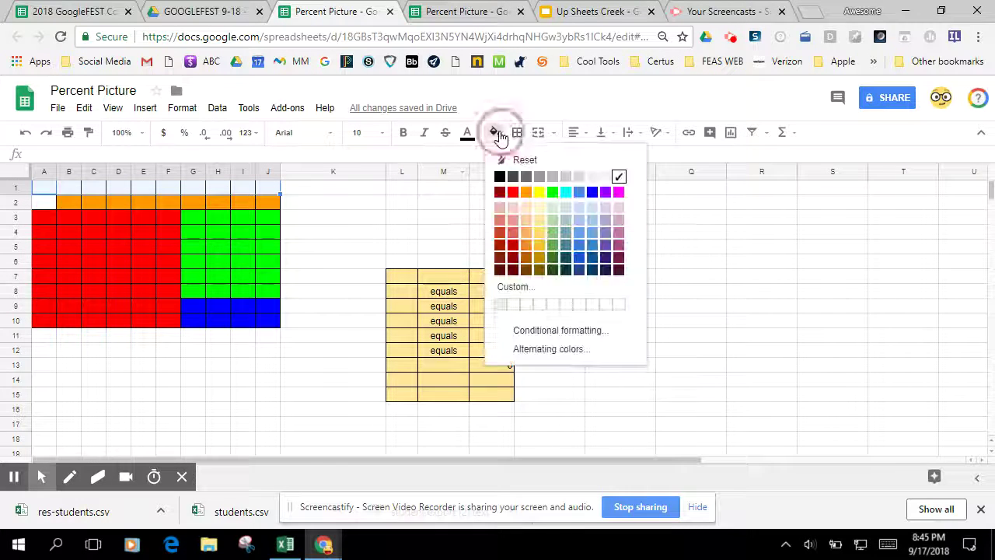
{"action": "left_click", "coordinate": [606, 192]}
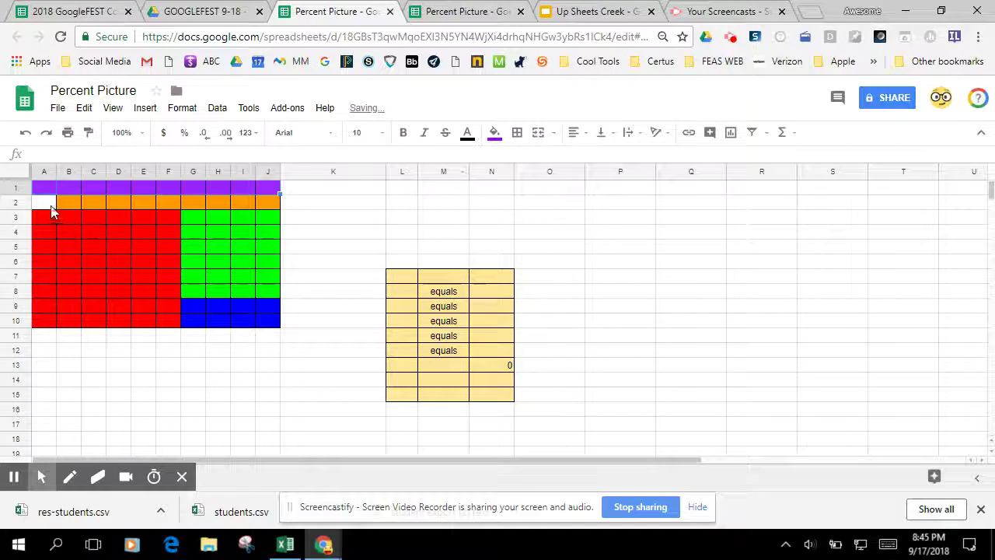
{"action": "left_click", "coordinate": [48, 204]}
{"action": "left_click", "coordinate": [494, 134]}
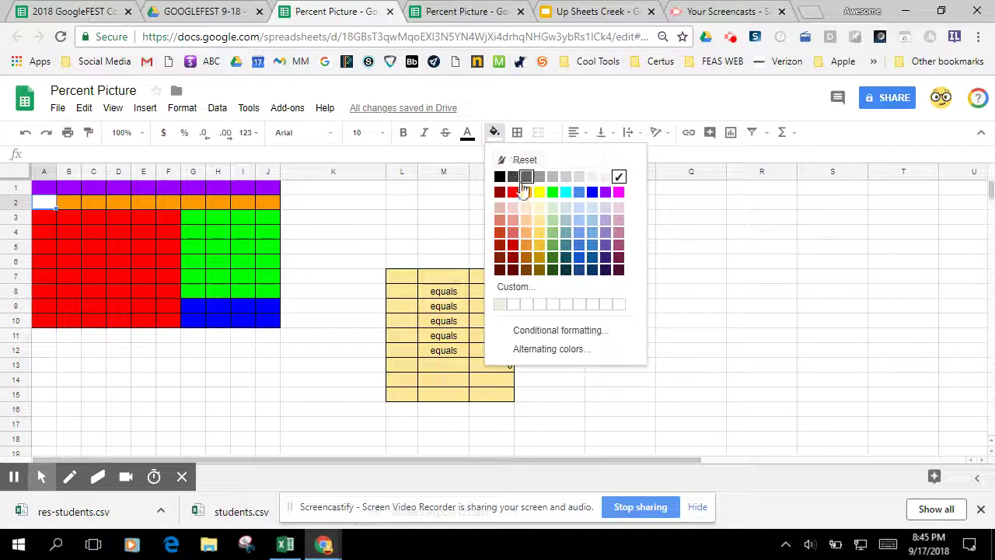
{"action": "left_click", "coordinate": [515, 193]}
Step: Fill swatch cells L8 red, L9 blue and L10 green
{"action": "left_click", "coordinate": [307, 372]}
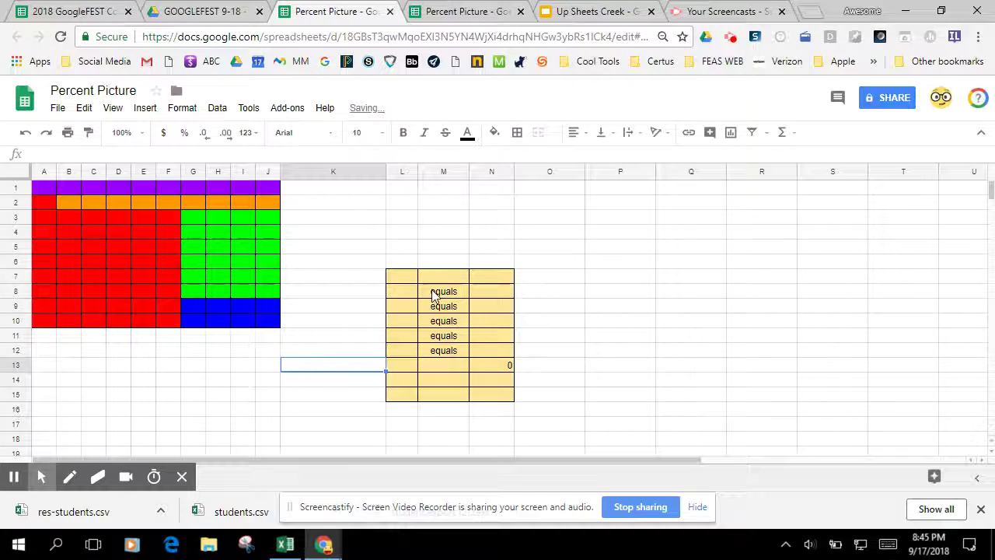
{"action": "left_click", "coordinate": [400, 293]}
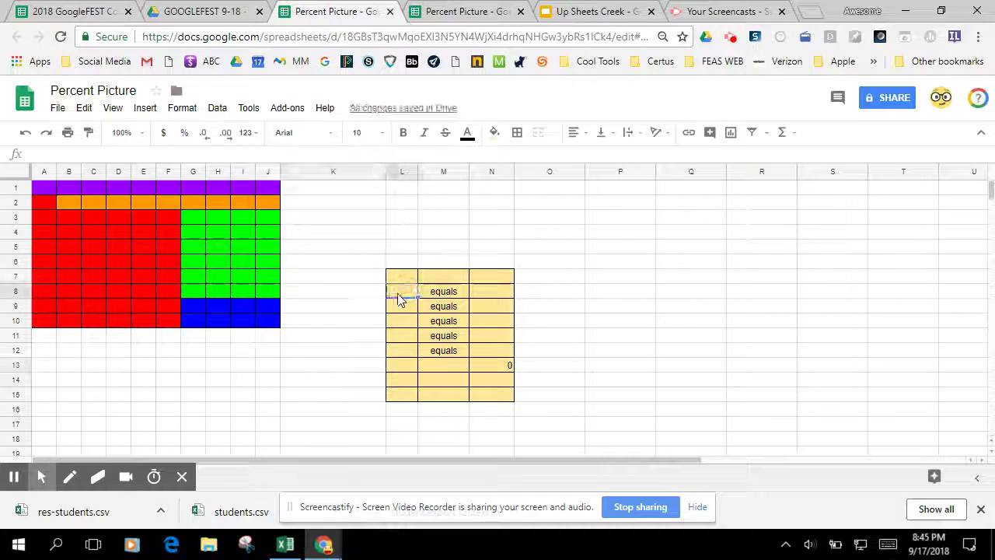
{"action": "left_click", "coordinate": [495, 134]}
{"action": "left_click", "coordinate": [514, 193]}
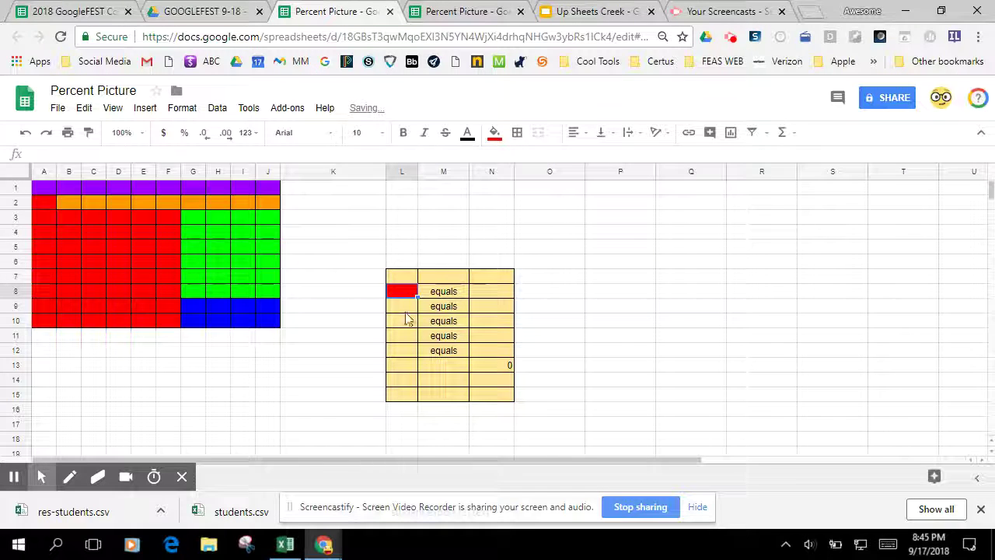
{"action": "left_click", "coordinate": [402, 311]}
{"action": "left_click", "coordinate": [494, 133]}
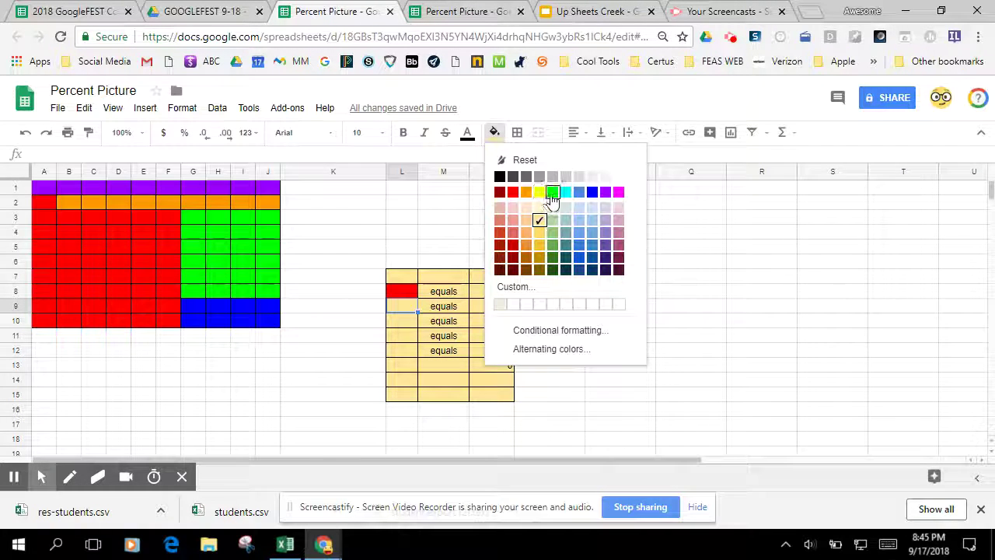
{"action": "left_click", "coordinate": [593, 193]}
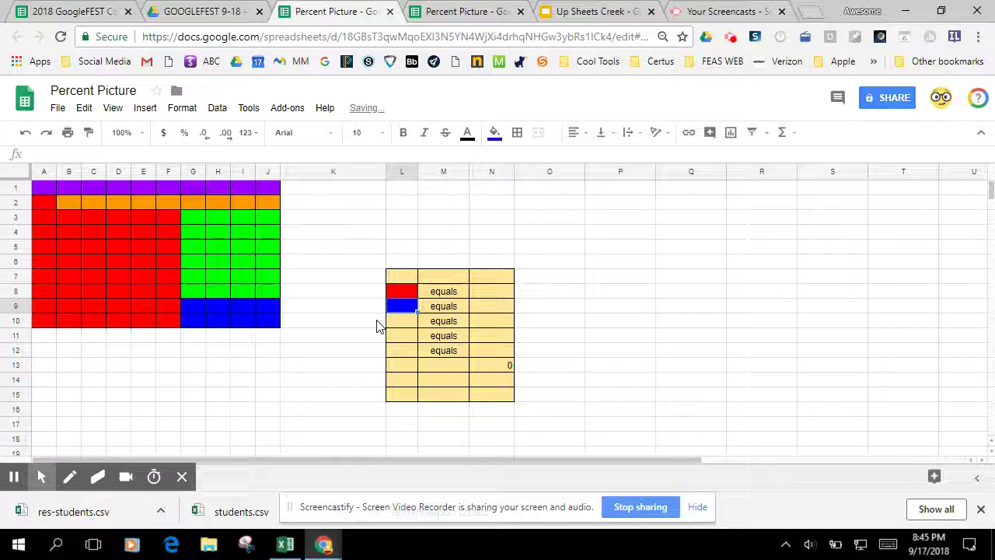
{"action": "left_click", "coordinate": [392, 311]}
{"action": "left_click", "coordinate": [494, 133]}
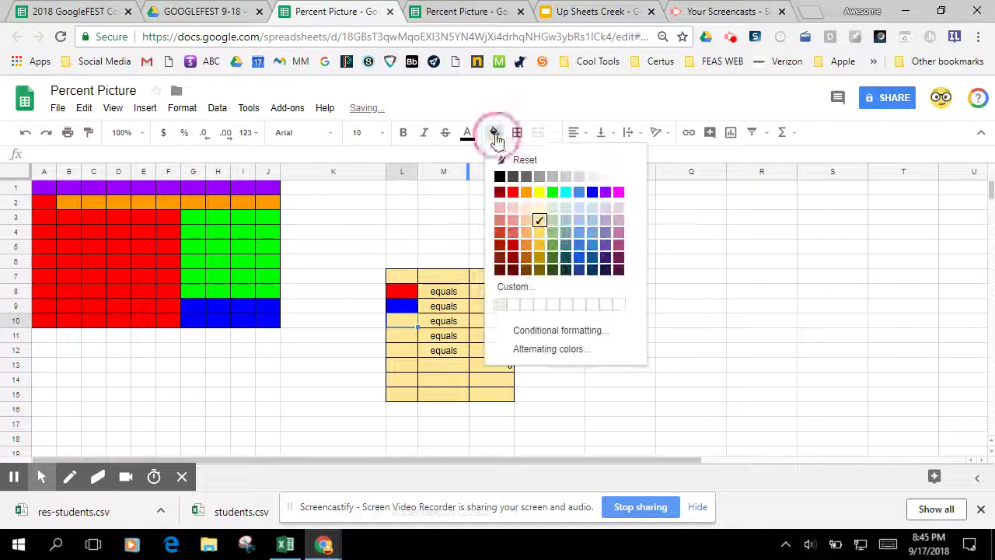
{"action": "left_click", "coordinate": [552, 192]}
Step: Fill swatch cells L11 orange and L12 purple
{"action": "left_click", "coordinate": [402, 336]}
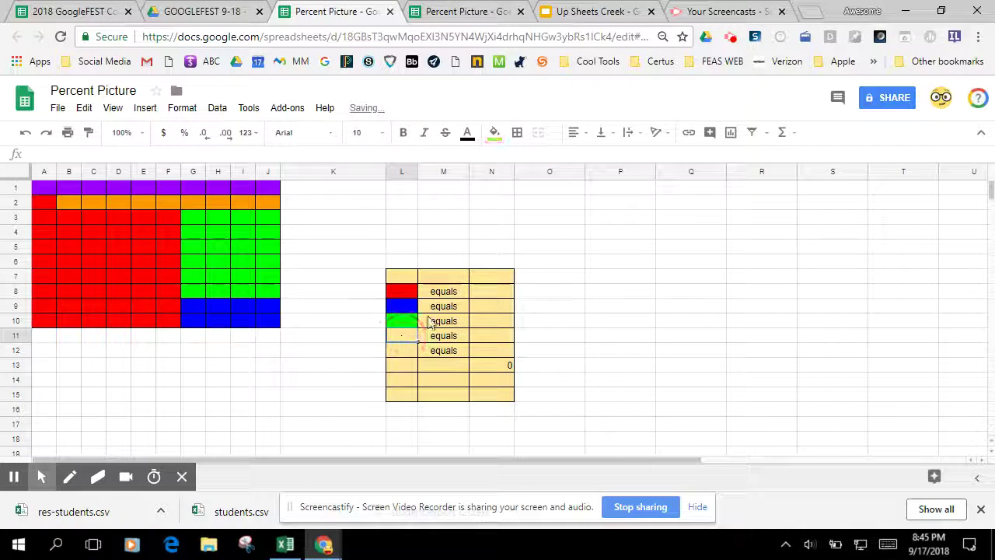
{"action": "left_click", "coordinate": [495, 133]}
{"action": "left_click", "coordinate": [527, 194]}
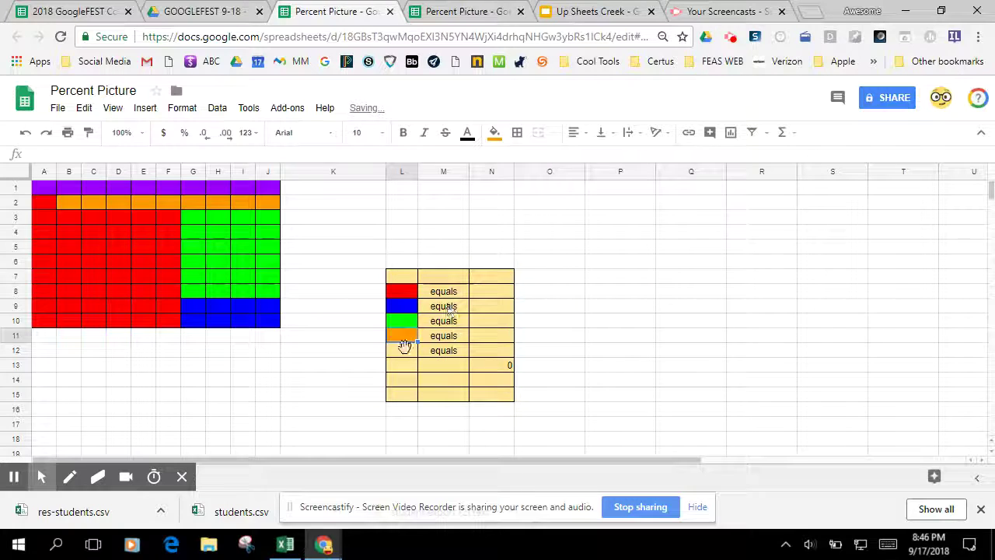
{"action": "left_click", "coordinate": [402, 351]}
{"action": "left_click", "coordinate": [495, 133]}
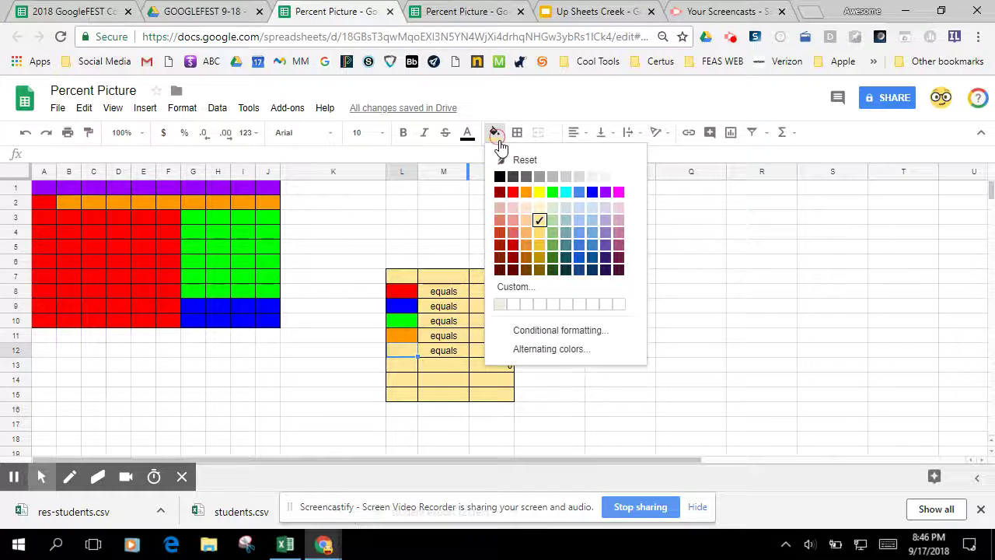
{"action": "left_click", "coordinate": [603, 194]}
{"action": "left_click", "coordinate": [498, 452]}
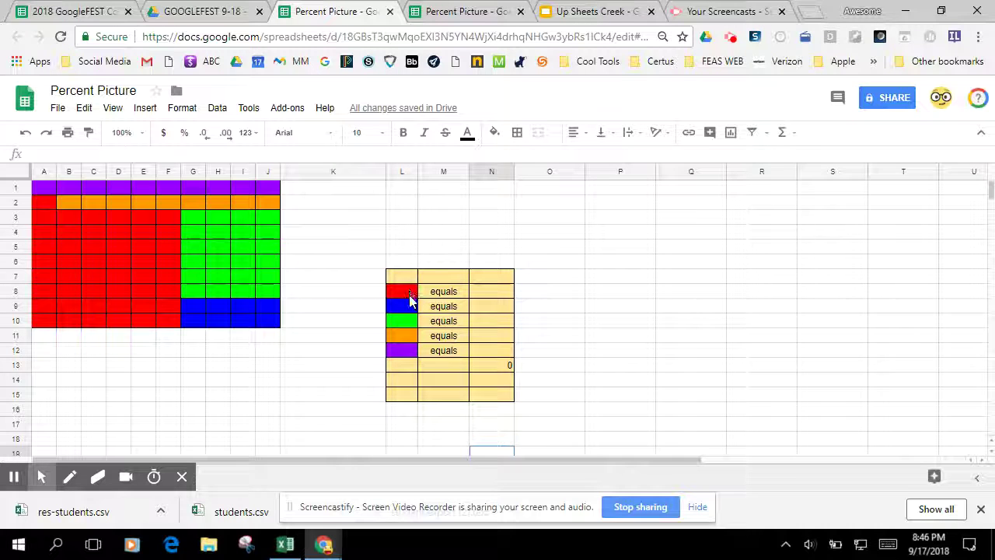
Step: Set the equals labels and count cells M8:N12 to font size 12 and bold
{"action": "left_click_drag", "start_coordinate": [424, 296], "coordinate": [478, 340]}
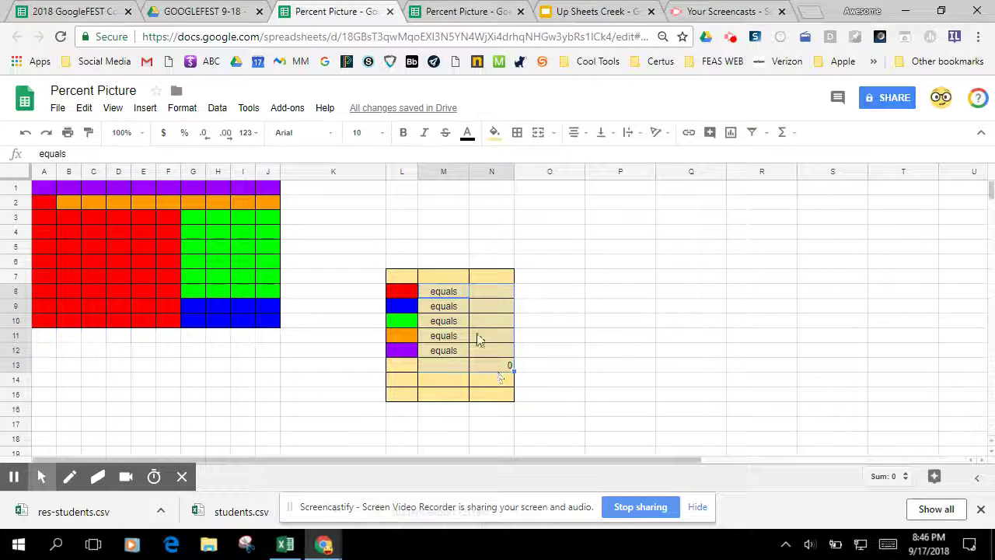
{"action": "left_click", "coordinate": [383, 134]}
{"action": "left_click", "coordinate": [362, 268]}
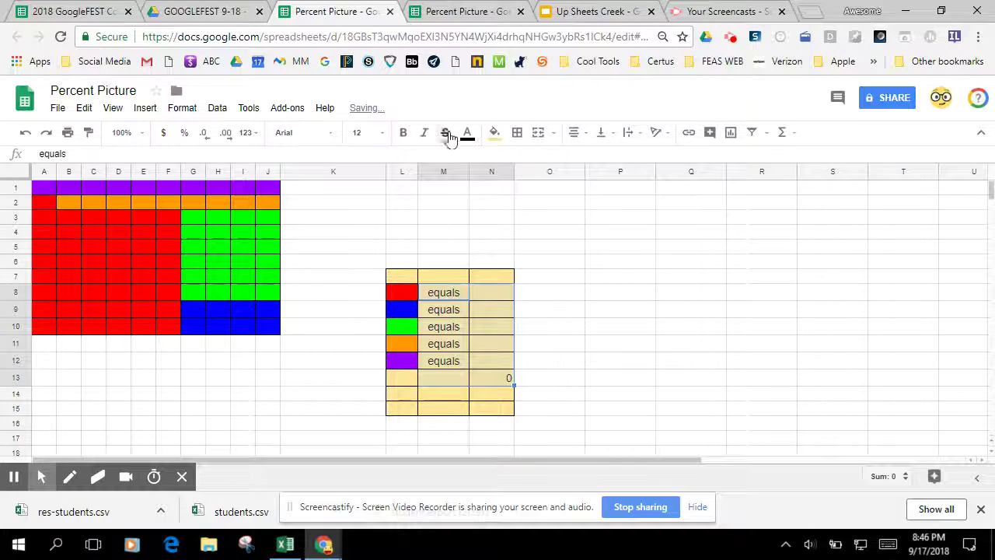
{"action": "left_click", "coordinate": [410, 134]}
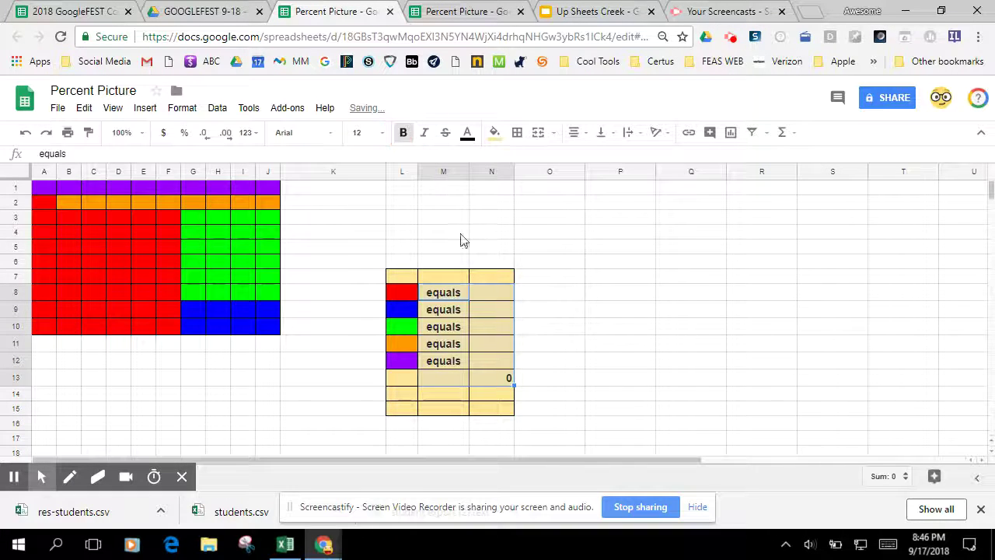
{"action": "left_click", "coordinate": [541, 325]}
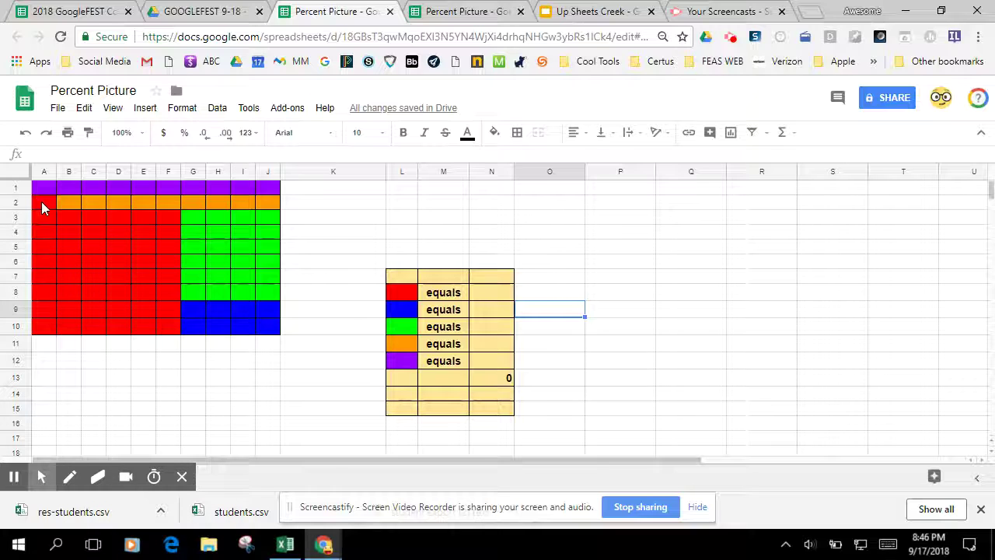
Step: Enter the red count 49 in N8 and green count 24 in N10
{"action": "left_click", "coordinate": [483, 294]}
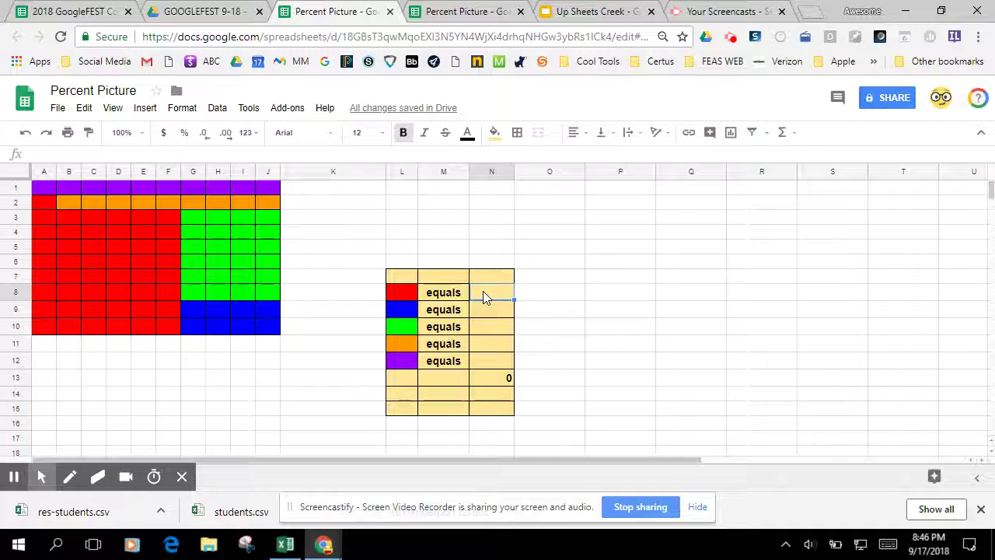
{"action": "type", "text": "49"}
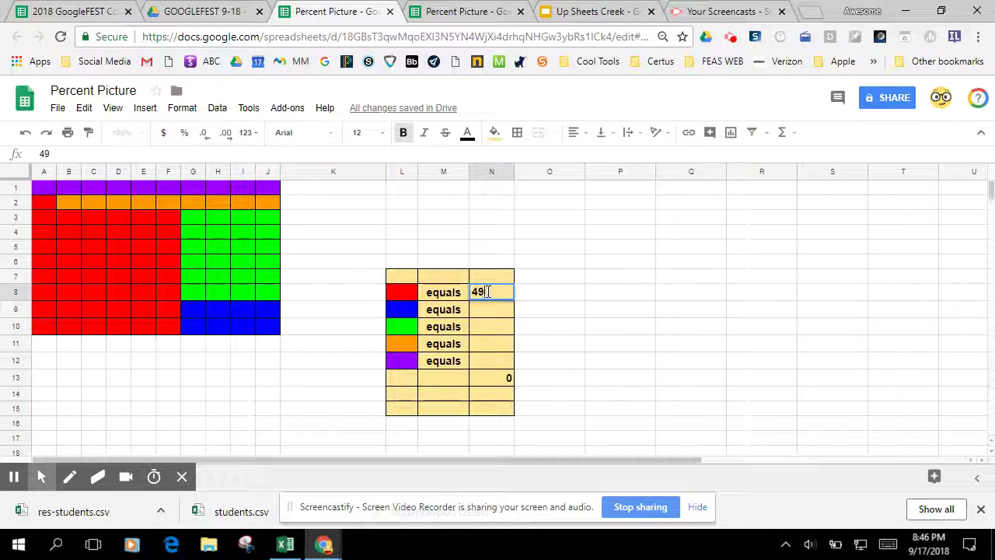
{"action": "left_click", "coordinate": [573, 293]}
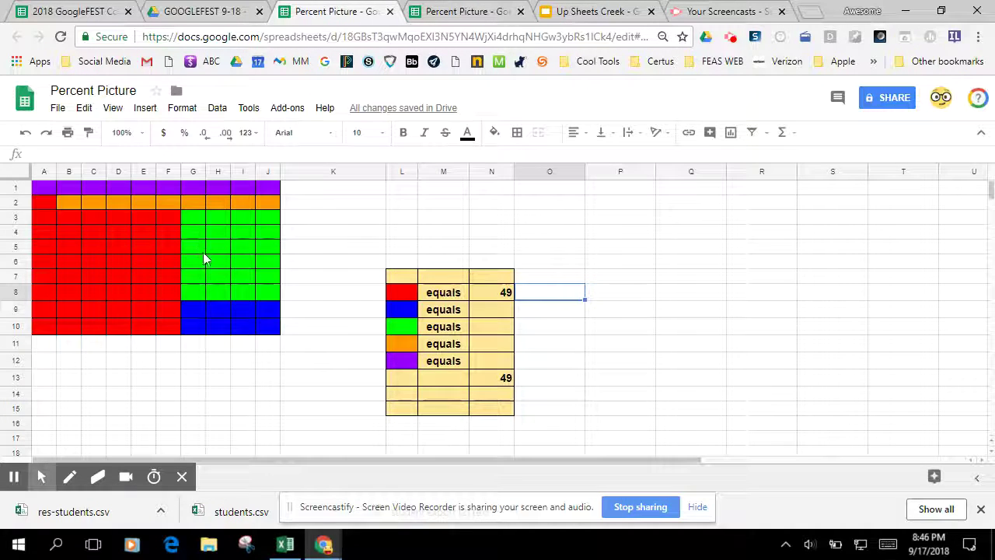
{"action": "left_click", "coordinate": [482, 325]}
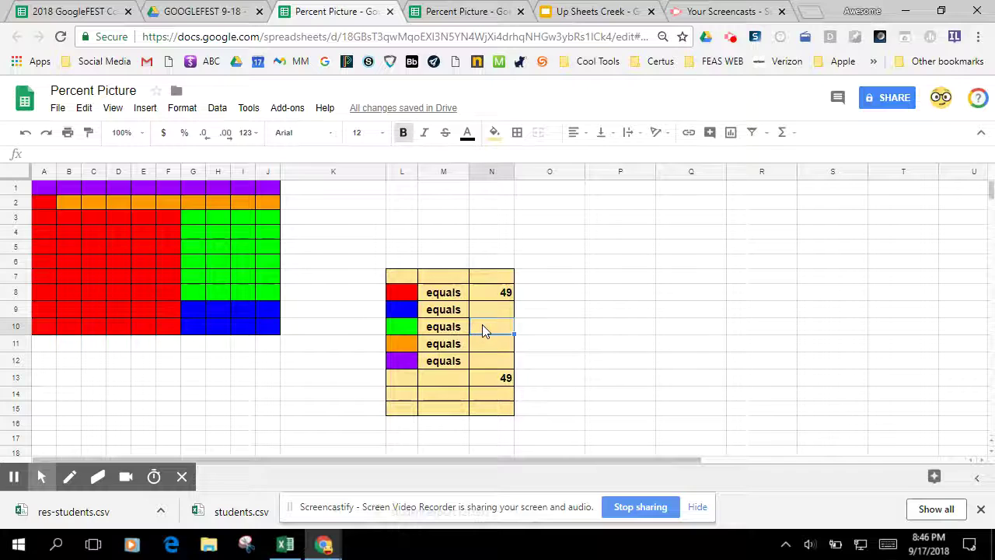
{"action": "type", "text": "24"}
{"action": "left_click", "coordinate": [551, 329]}
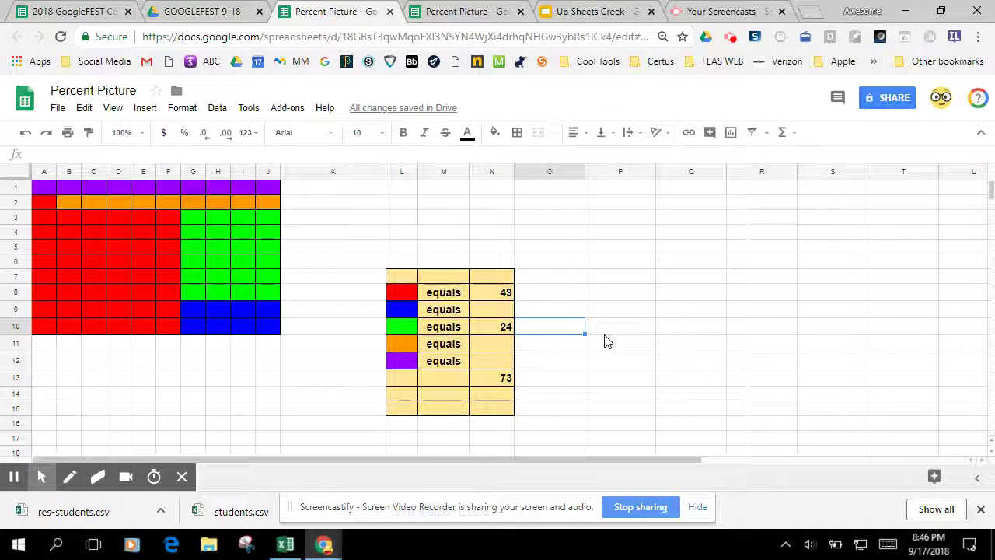
Step: Enter 8 in N9, 9 in N11 and 10 in N12, bringing the total to 100
{"action": "left_click", "coordinate": [502, 312]}
{"action": "type", "text": "8"}
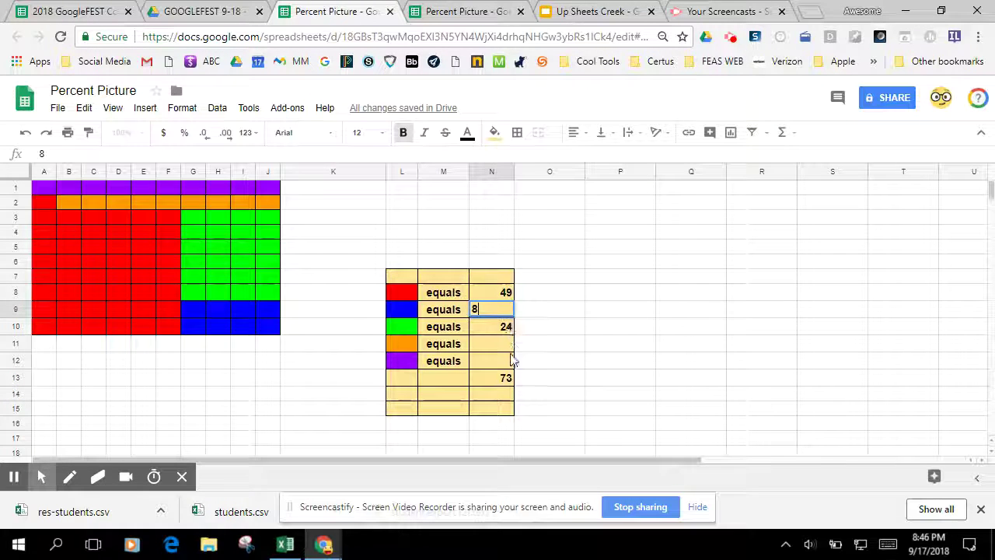
{"action": "left_click", "coordinate": [502, 350]}
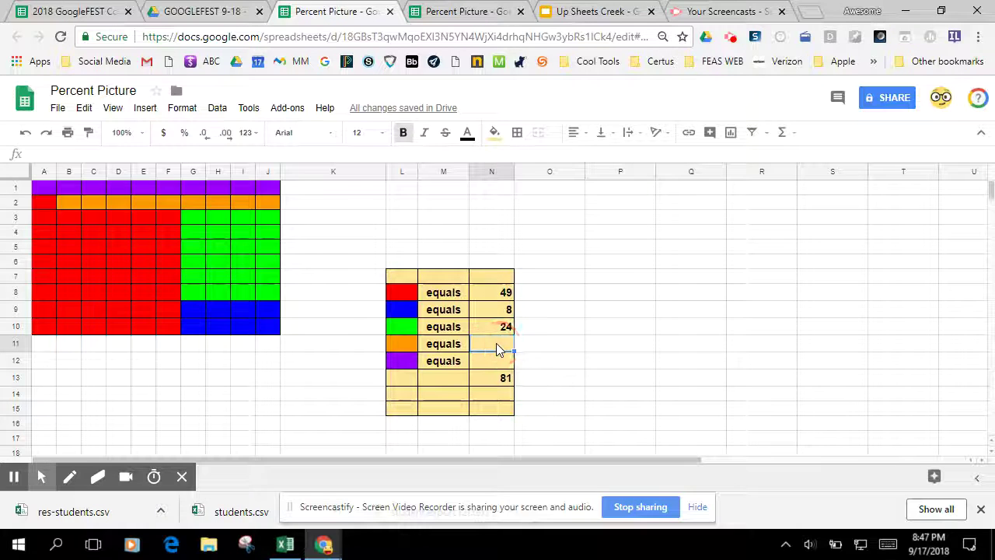
{"action": "type", "text": "9"}
{"action": "left_click", "coordinate": [502, 360]}
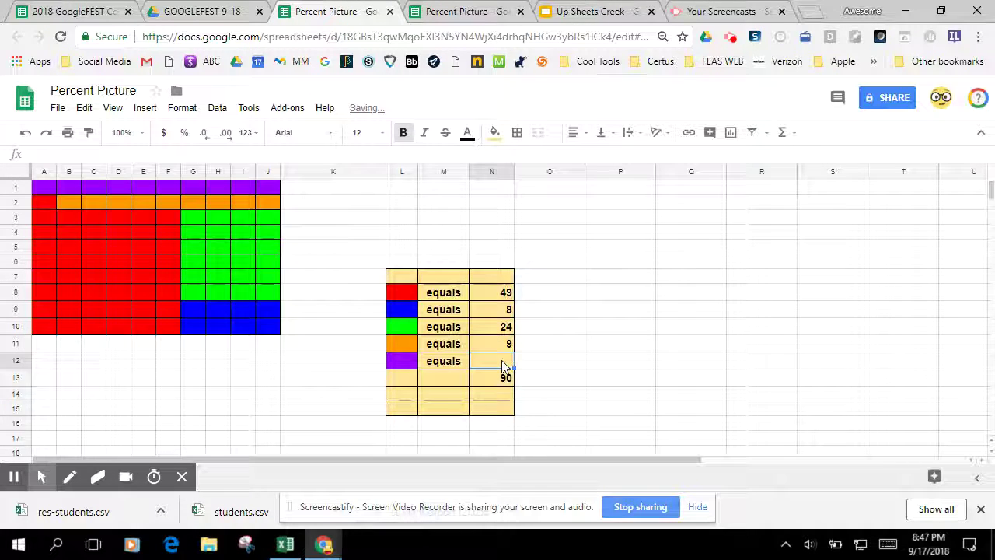
{"action": "type", "text": "10"}
{"action": "left_click", "coordinate": [521, 395]}
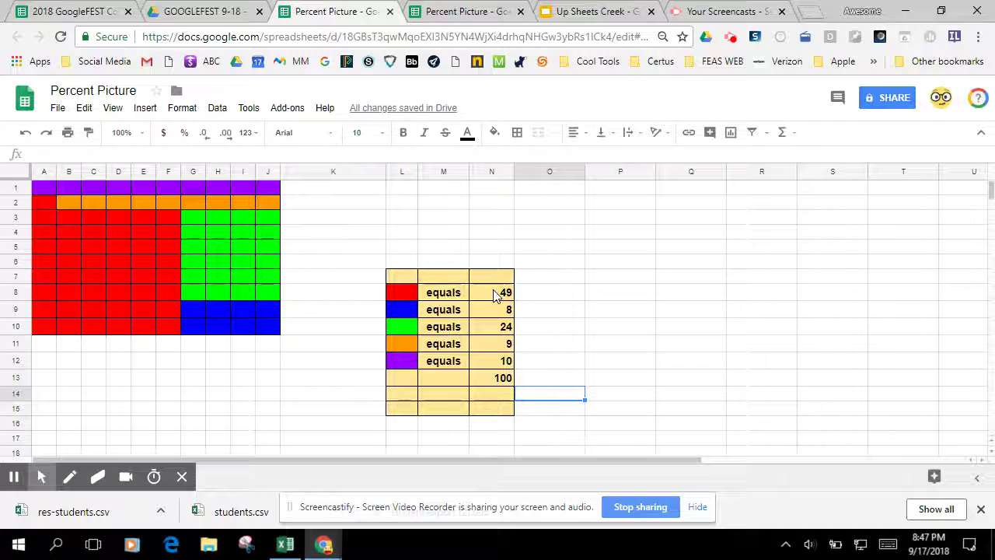
Step: Enter 49 in O8 and format it as a percentage
{"action": "left_click", "coordinate": [554, 299]}
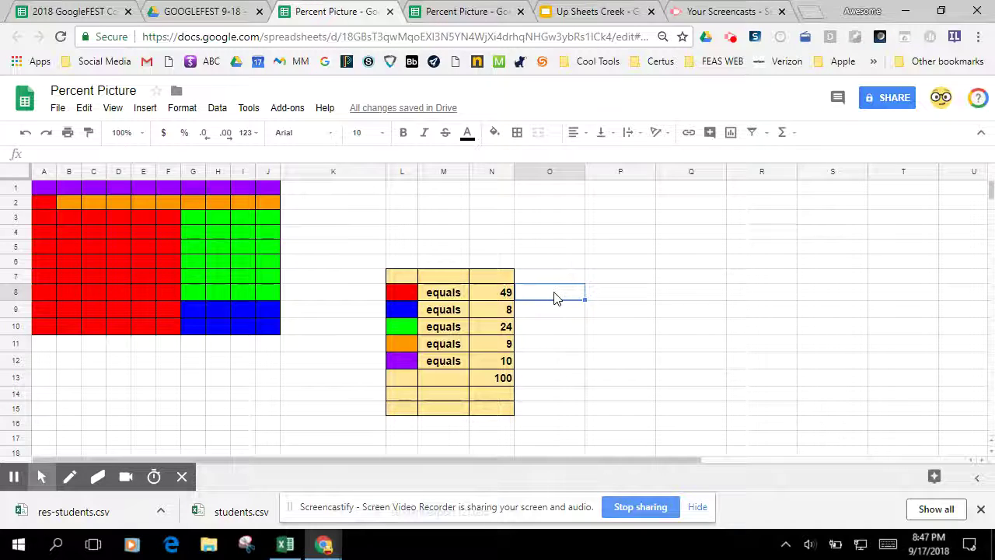
{"action": "type", "text": "49"}
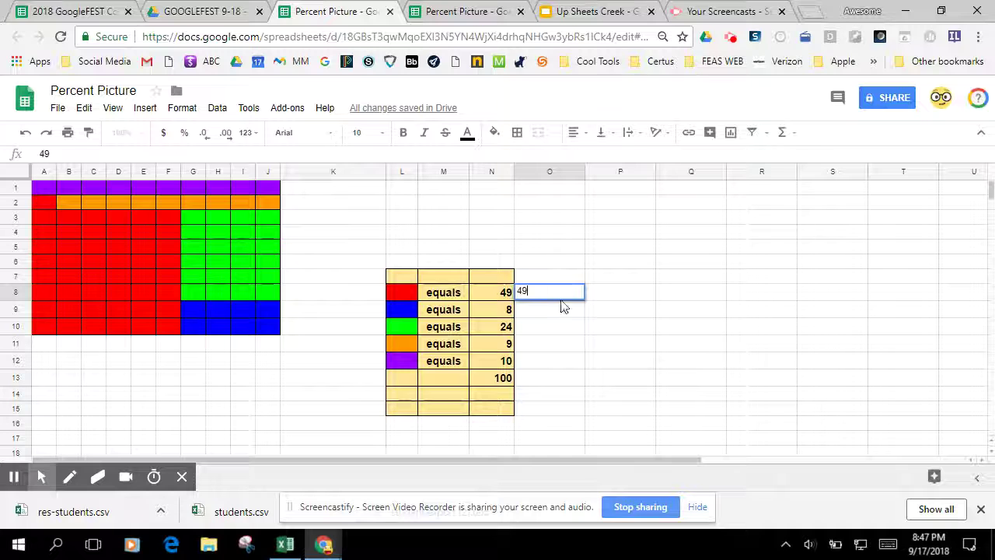
{"action": "left_click", "coordinate": [562, 311]}
{"action": "left_click", "coordinate": [564, 296]}
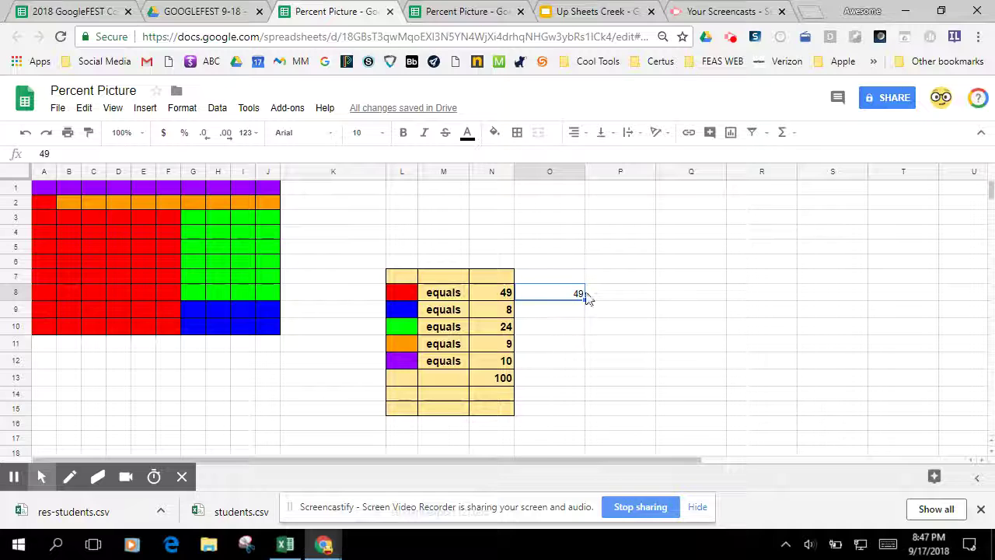
{"action": "left_click", "coordinate": [184, 132]}
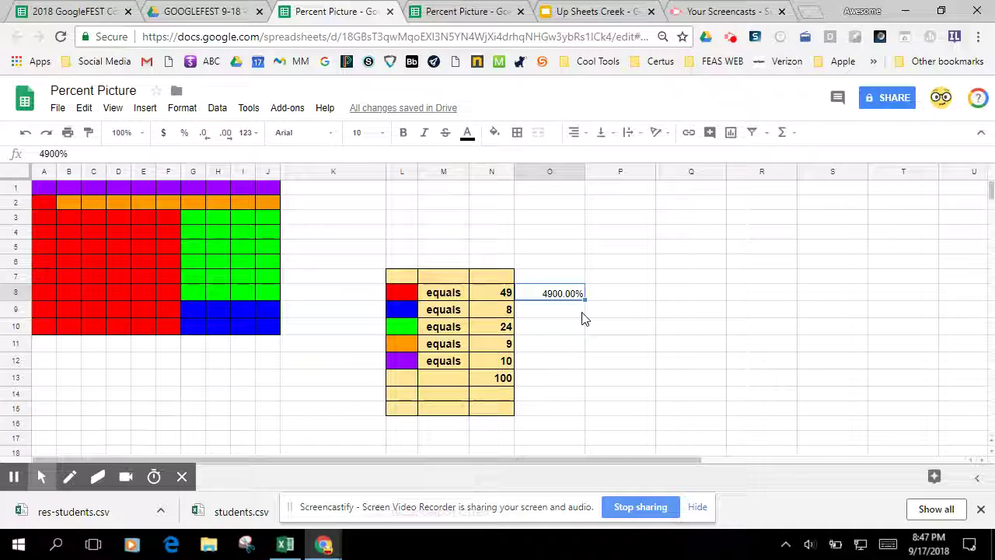
Step: Replace O8's value with .49 and show it as 49% with no decimal places
{"action": "key", "text": "BackSpace"}
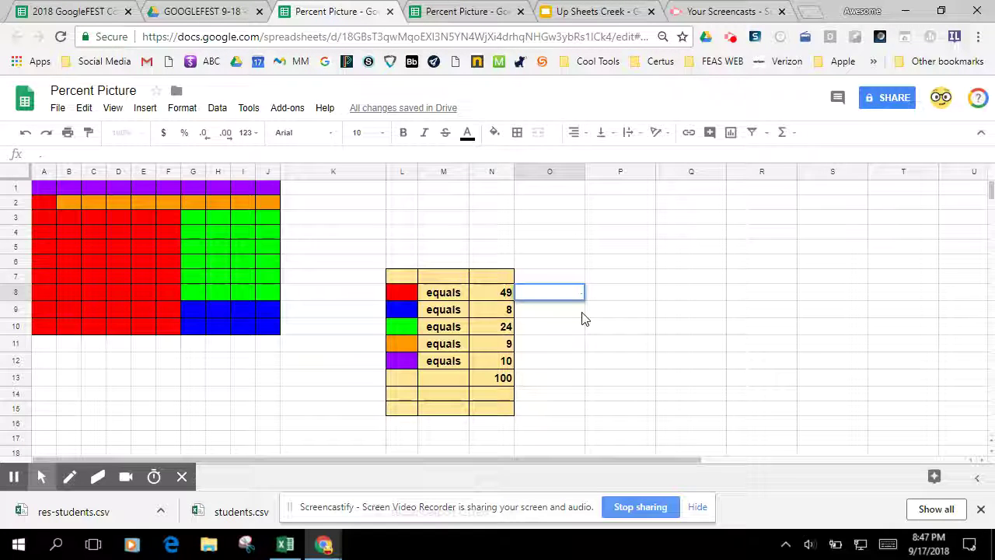
{"action": "type", "text": ".49"}
{"action": "left_click", "coordinate": [584, 331]}
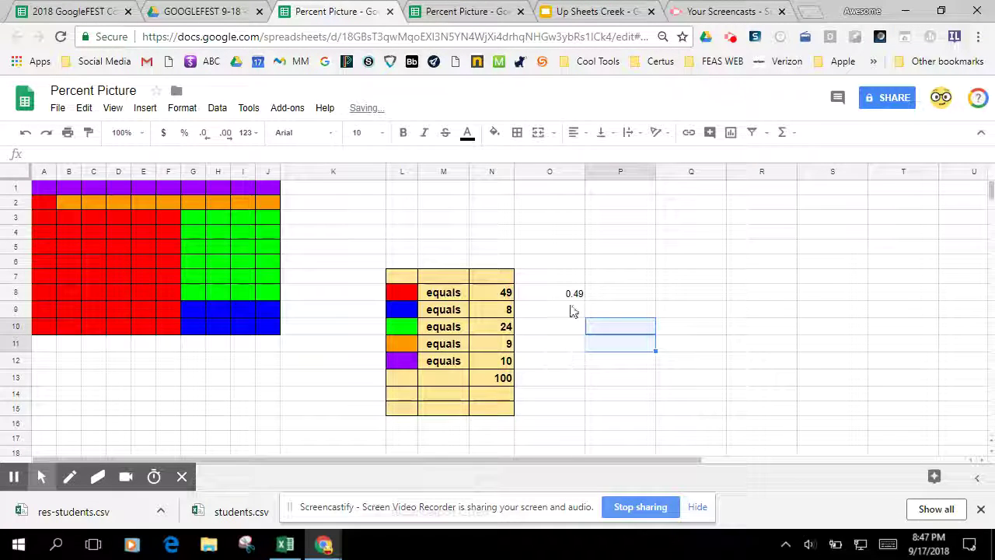
{"action": "left_click", "coordinate": [572, 302]}
{"action": "left_click", "coordinate": [185, 132]}
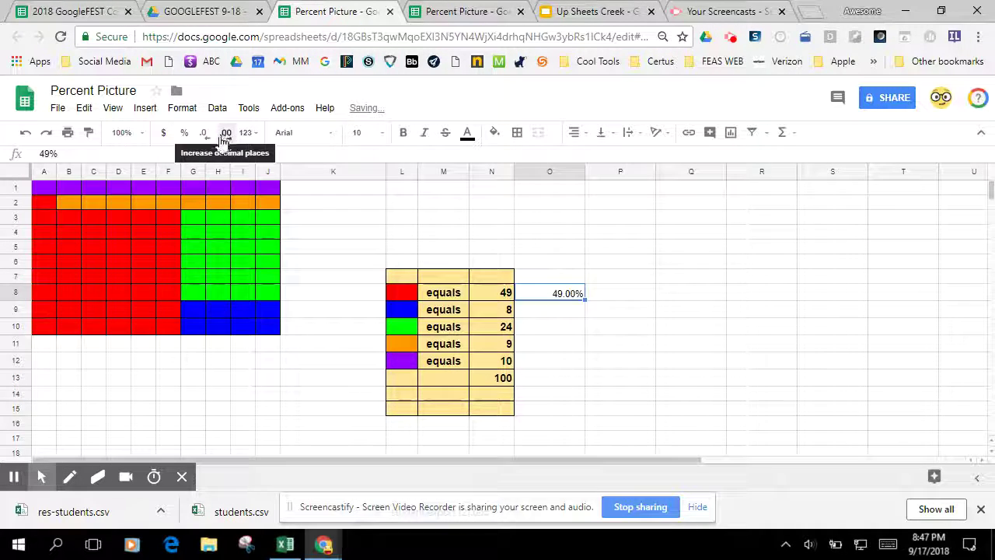
{"action": "left_click", "coordinate": [204, 135]}
{"action": "left_click", "coordinate": [204, 135]}
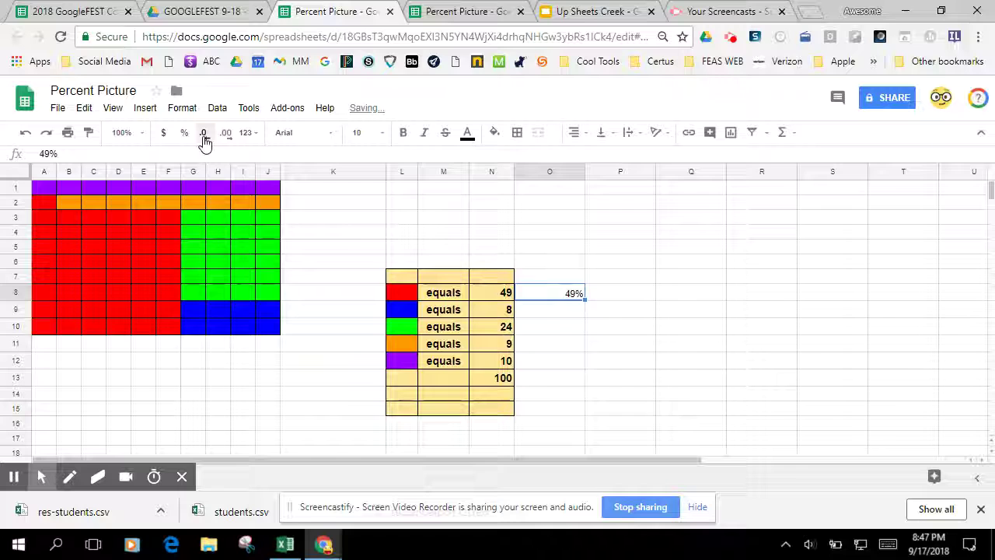
{"action": "left_click", "coordinate": [578, 398]}
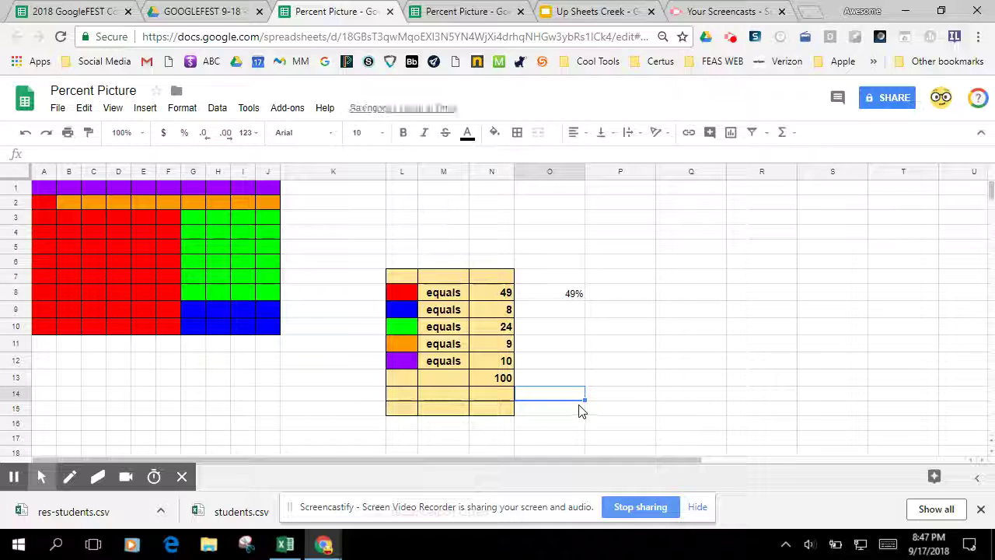